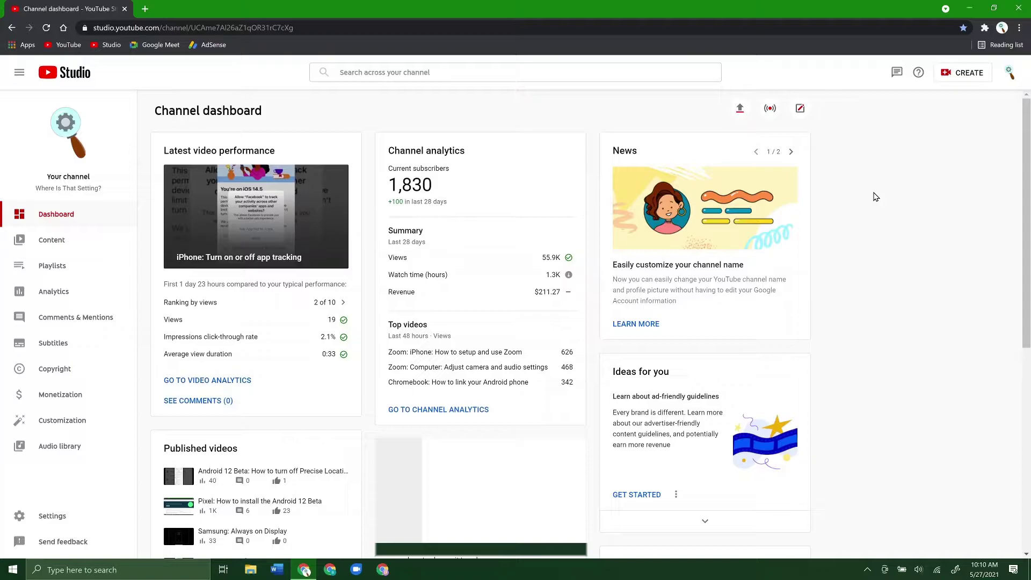
# Upload Test One Final.mp4 and Test Two Final.mp4 together from the Videos For Channel folder.
pyautogui.click(962, 78)
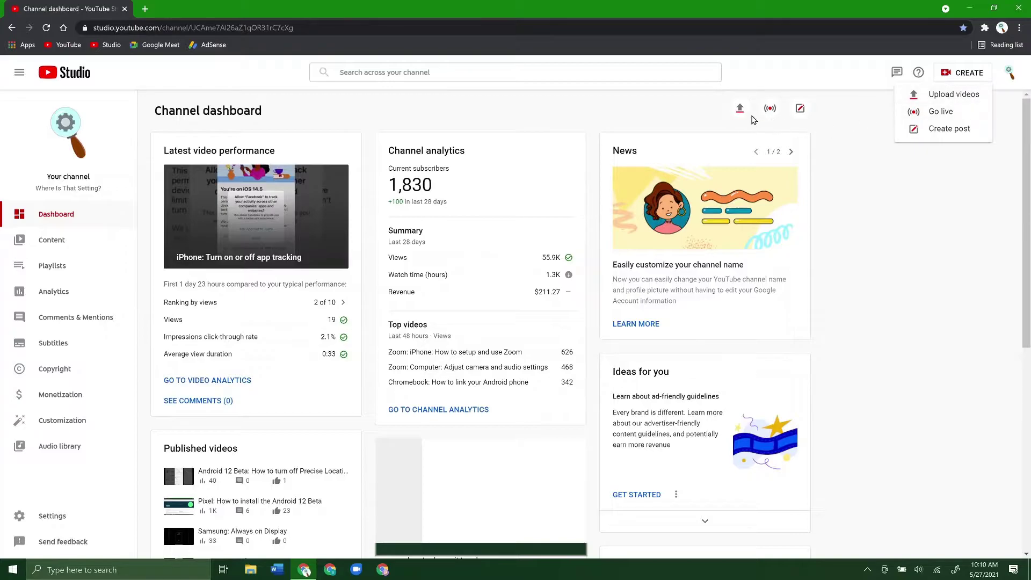
pyautogui.click(956, 100)
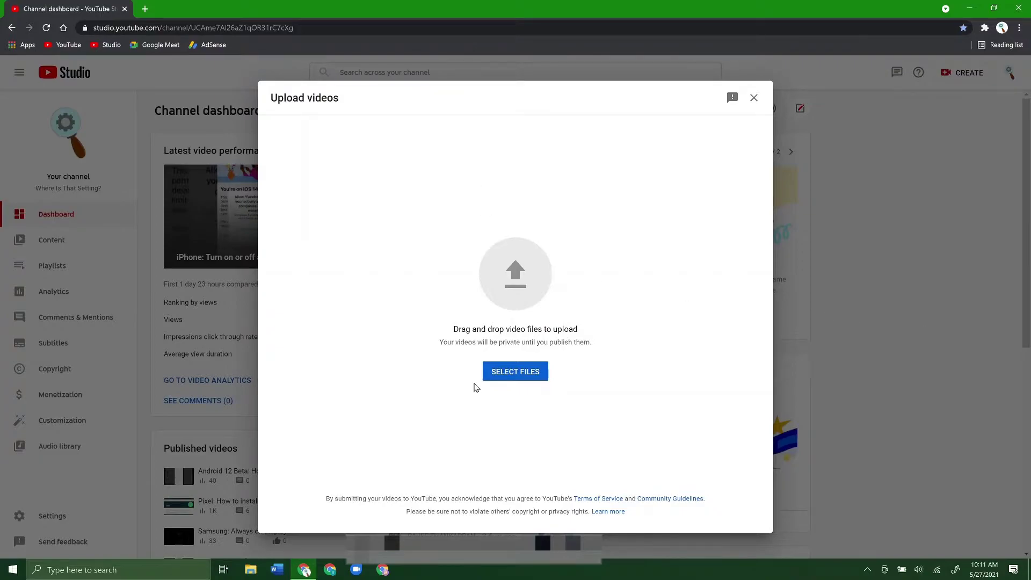
pyautogui.click(536, 382)
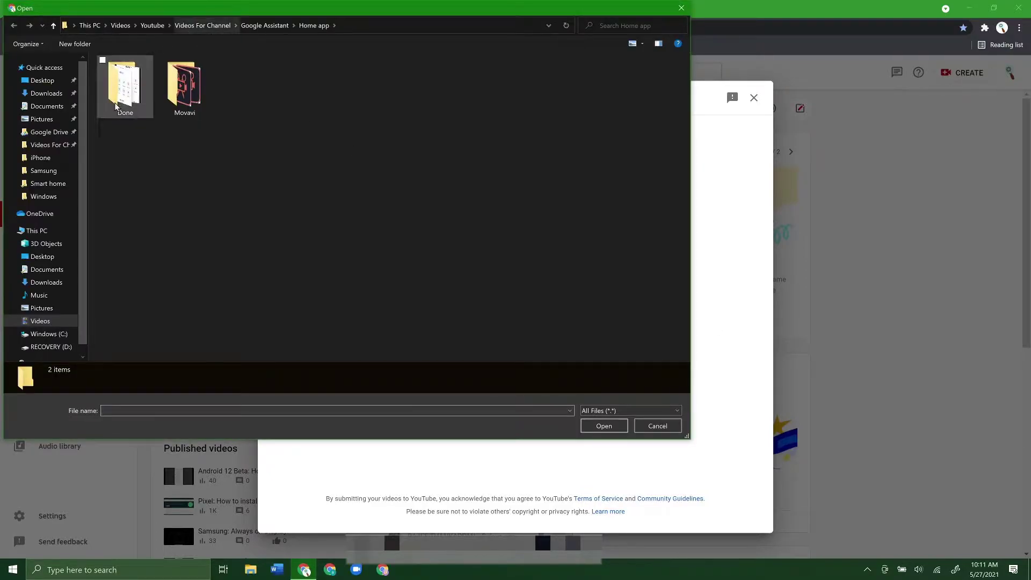
pyautogui.click(51, 145)
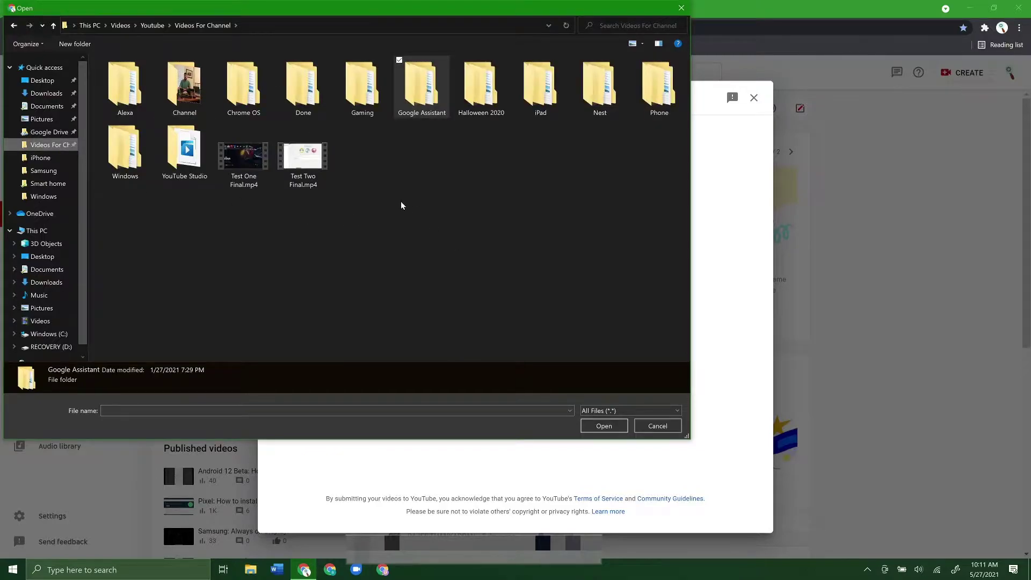
pyautogui.moveTo(361, 145); pyautogui.dragTo(248, 203)
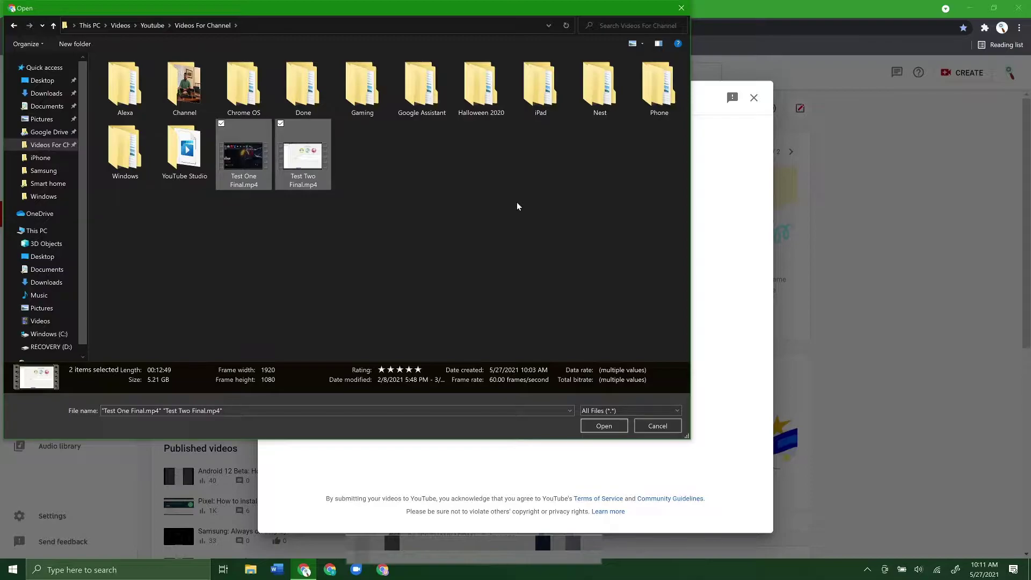
pyautogui.click(612, 426)
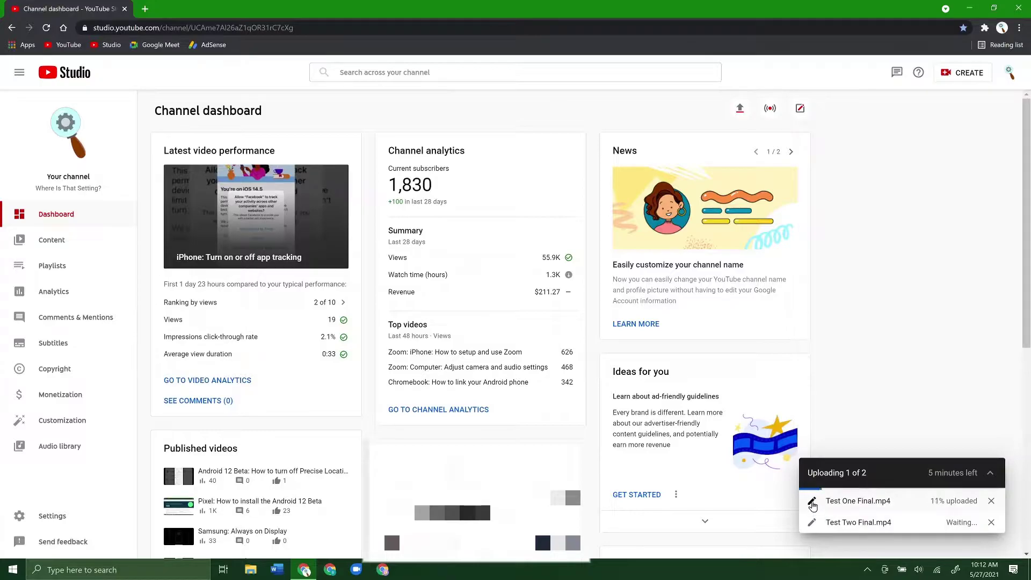
# Open the details of the Test One Final.mp4 upload and shorten its title to "Test One".
pyautogui.click(812, 504)
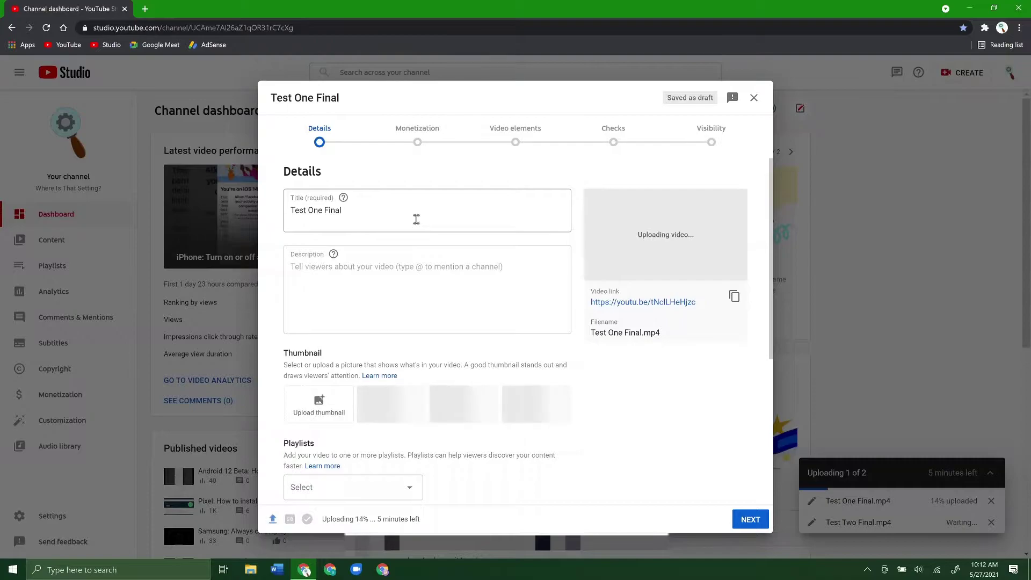
pyautogui.doubleClick(337, 211)
pyautogui.press('BackSpace')
pyautogui.press('BackSpace')
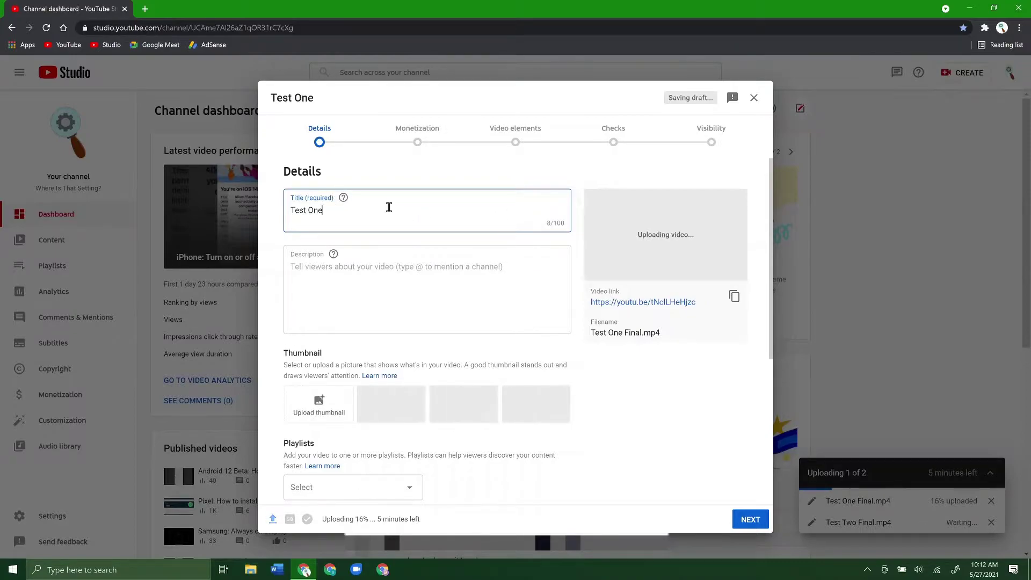
# Enter "This is a test video." as the video's description.
pyautogui.click(411, 299)
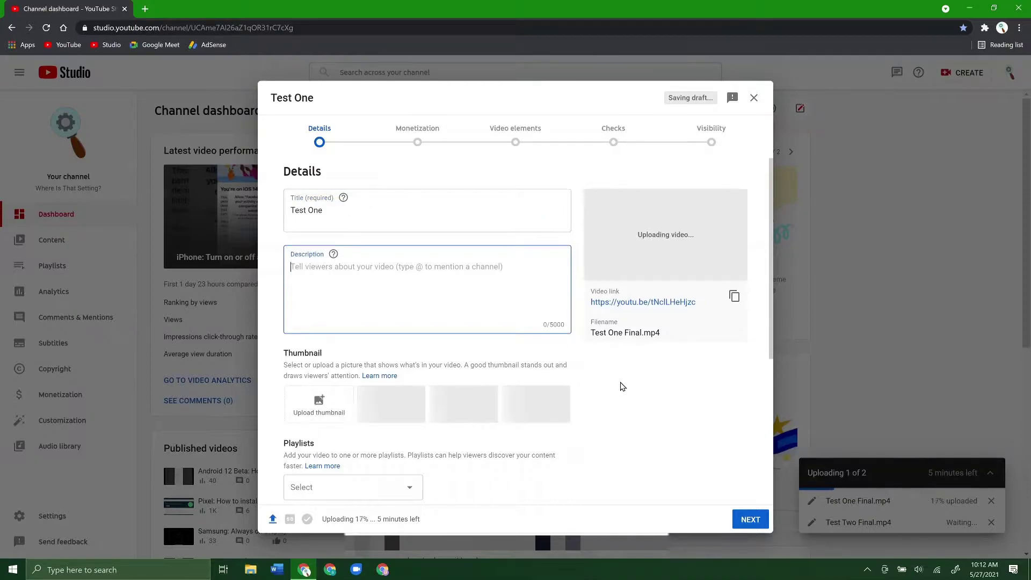
pyautogui.write('This')
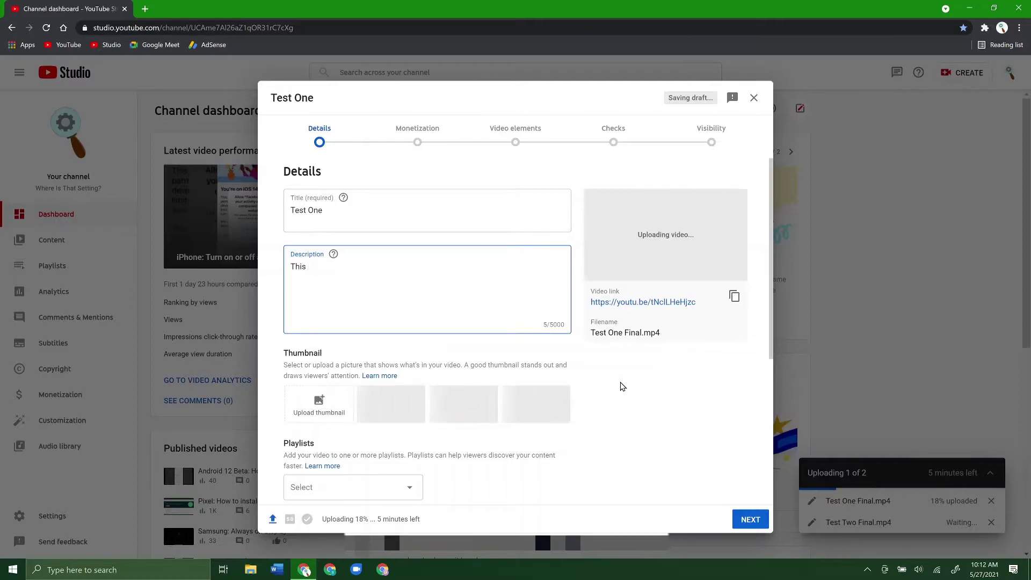
pyautogui.write(' t')
pyautogui.press('BackSpace')
pyautogui.press('BackSpace')
pyautogui.press('BackSpace')
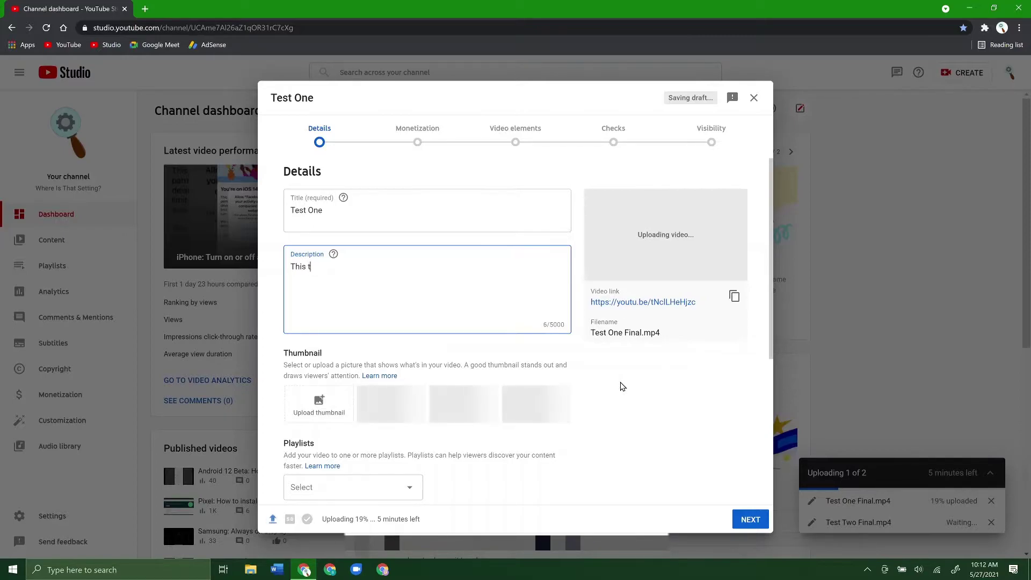
pyautogui.write('is a test video.')
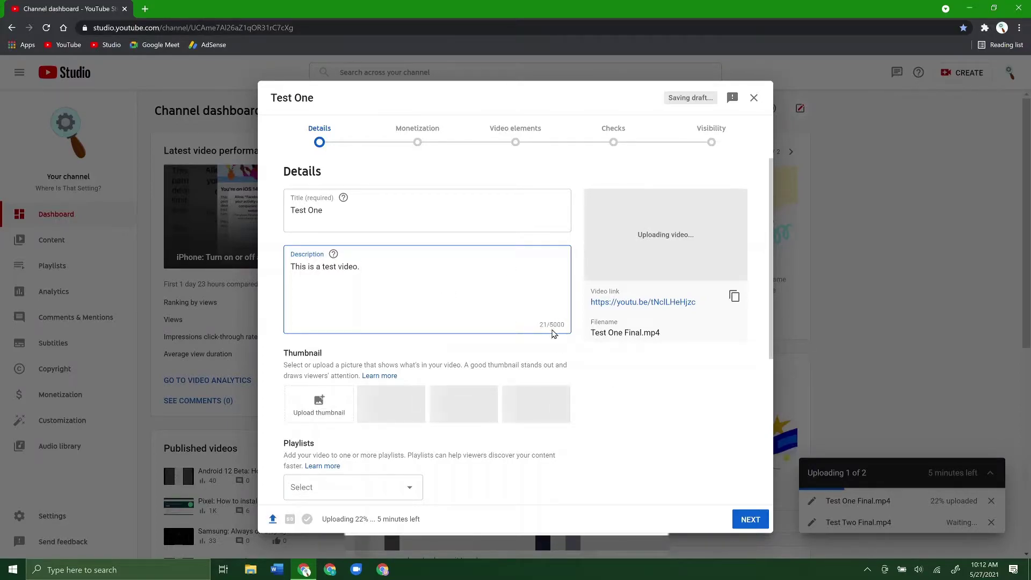
# Copy the link of the uploading Test One video.
pyautogui.click(526, 212)
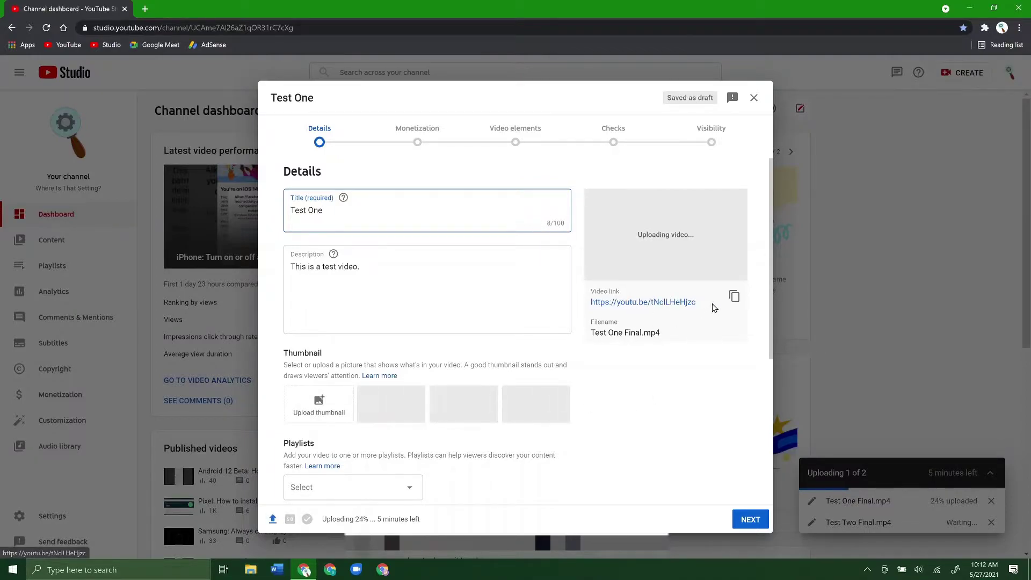
pyautogui.click(735, 298)
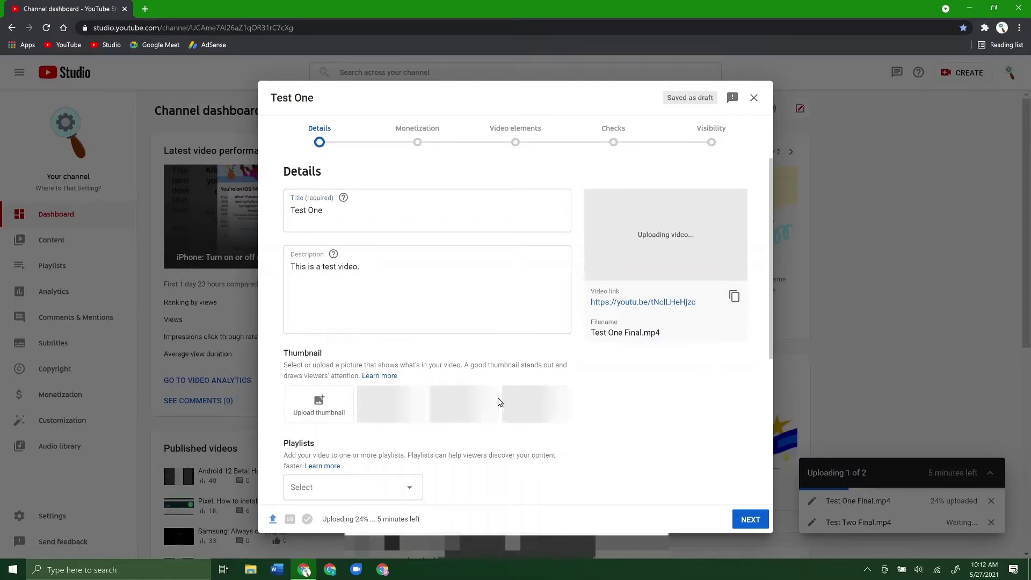
# Look through the playlists available for the video and close the list without selecting any.
pyautogui.scroll(-2, 618, 412)
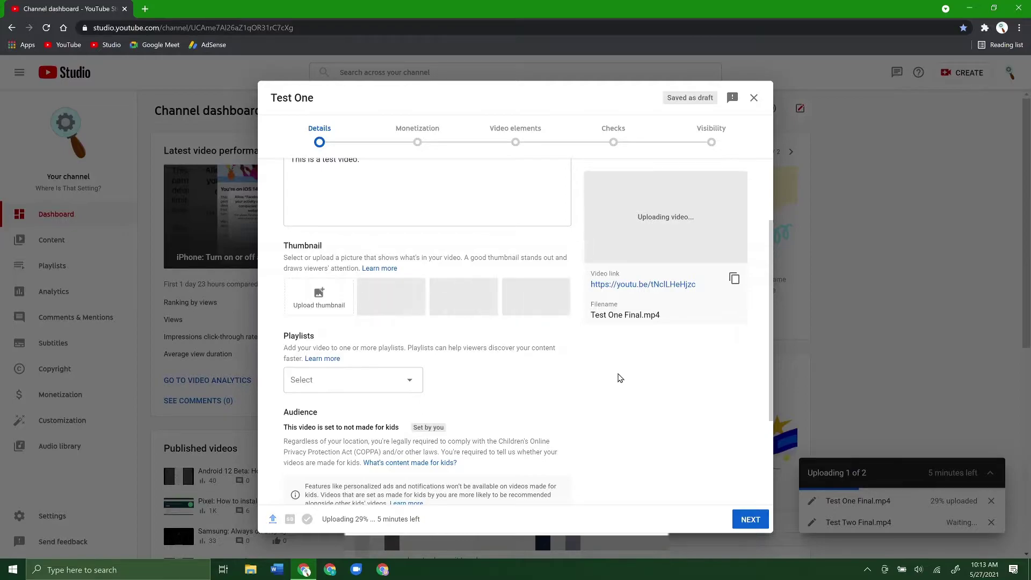
pyautogui.scroll(-1, 459, 344)
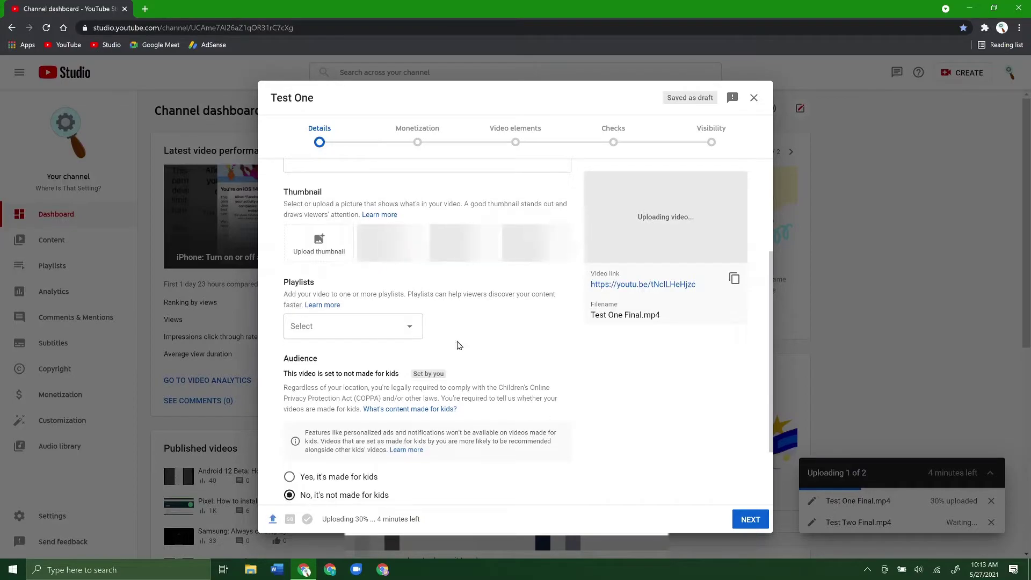
pyautogui.click(404, 328)
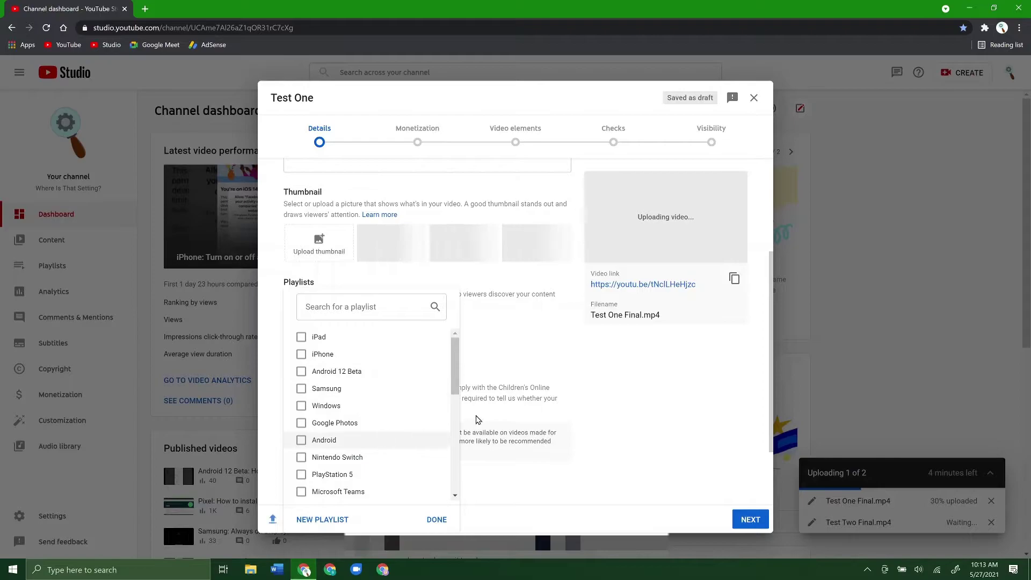
pyautogui.click(569, 353)
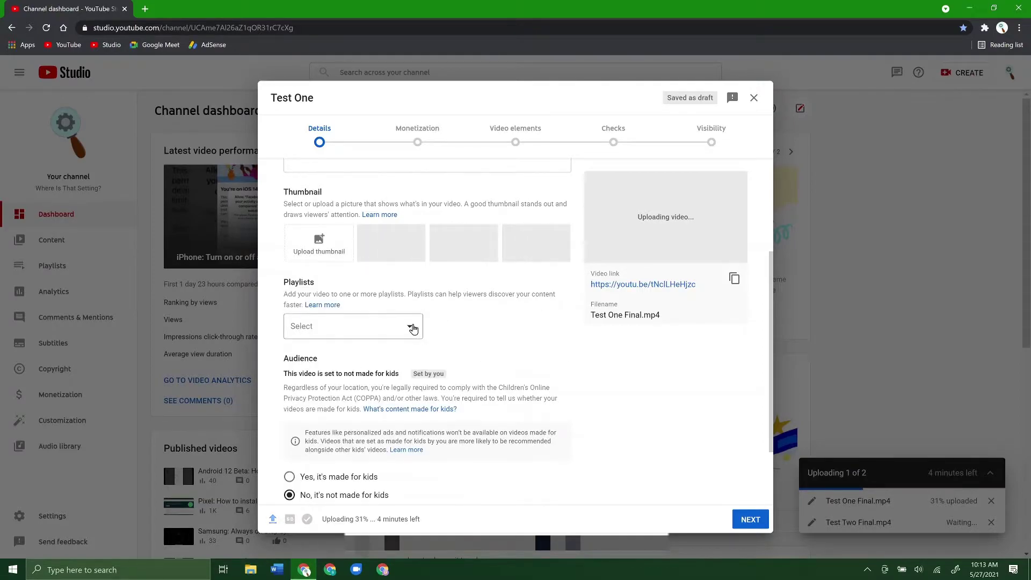
pyautogui.click(371, 327)
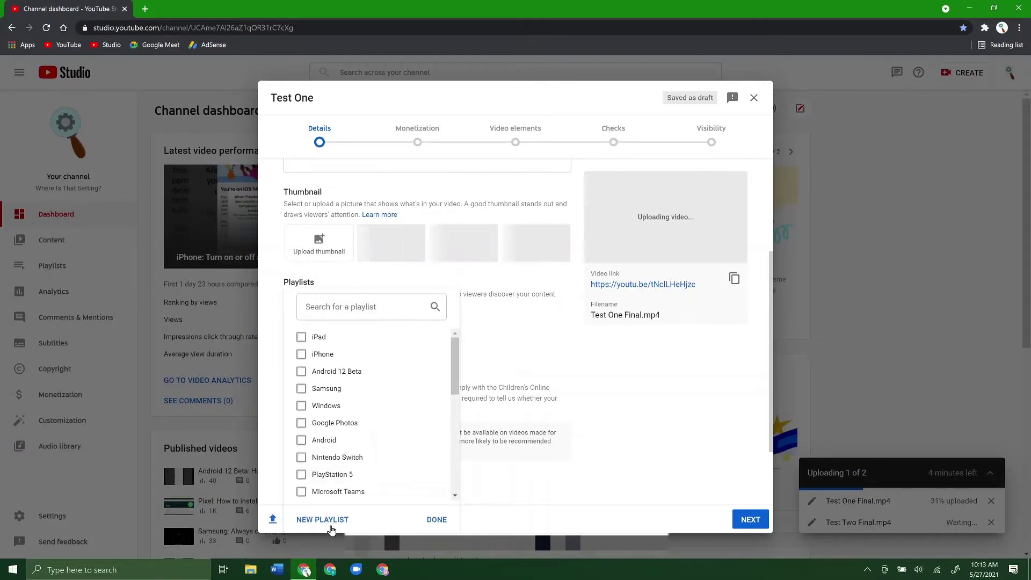
pyautogui.click(436, 520)
# Expand the additional video details and add the tags "test" and "video".
pyautogui.scroll(-2, 585, 395)
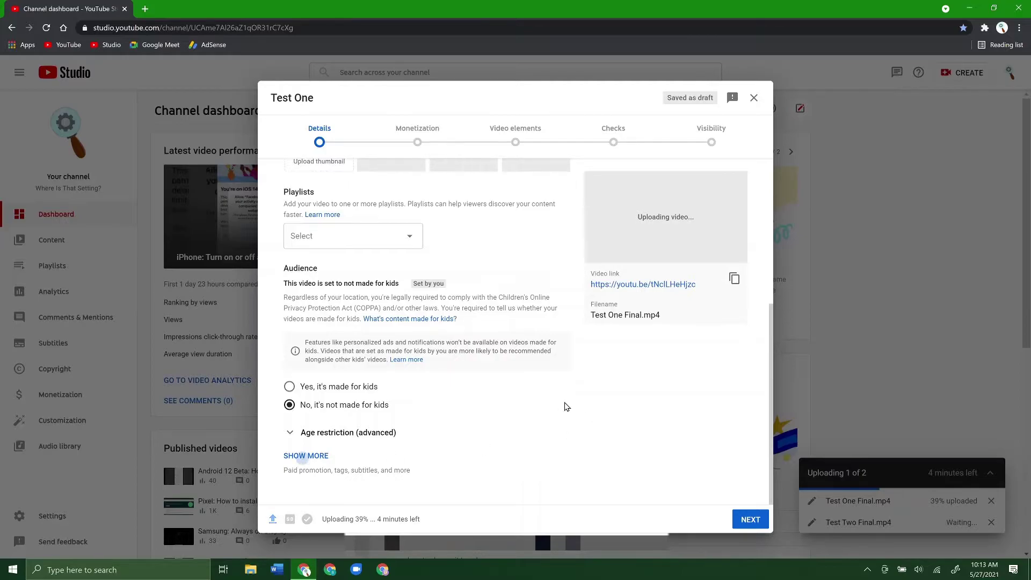
pyautogui.scroll(-5, 574, 395)
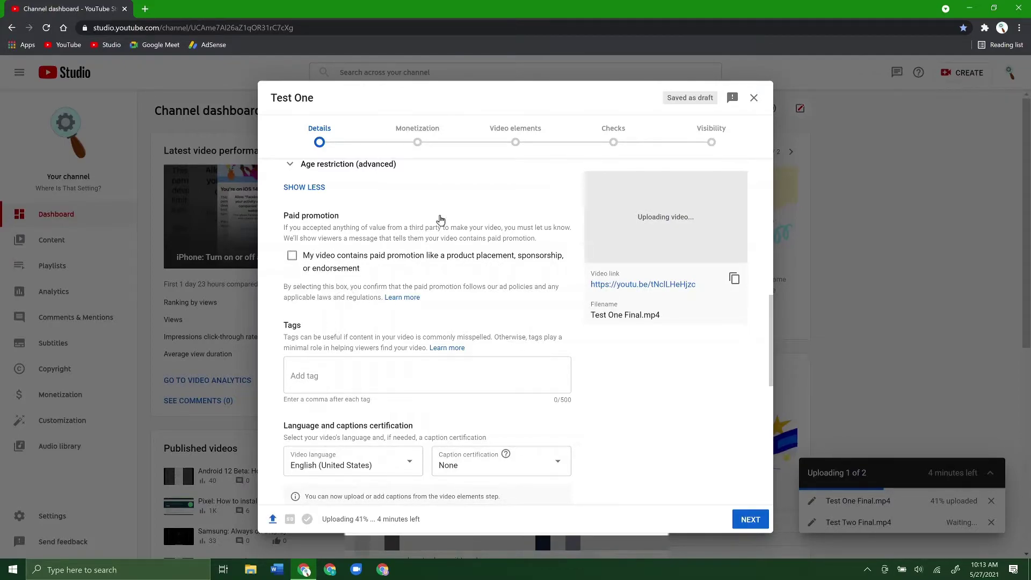
pyautogui.click(455, 379)
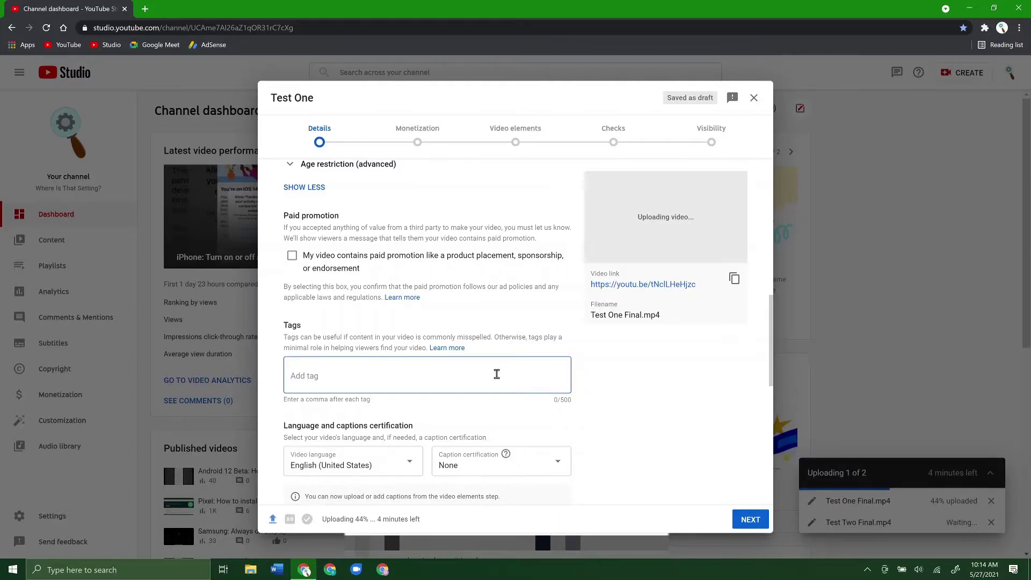
pyautogui.scroll(15, 505, 371)
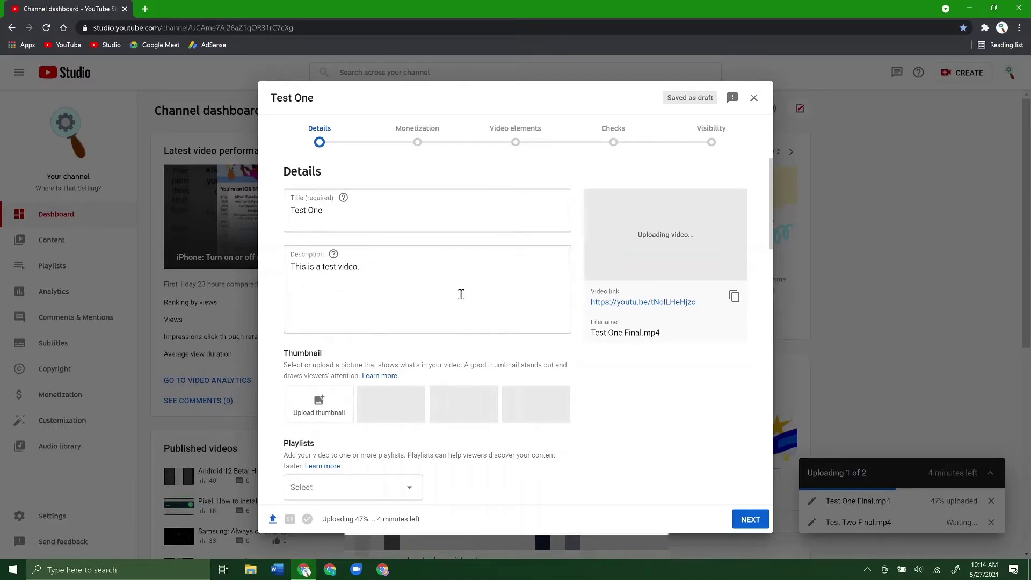
pyautogui.scroll(-2, 461, 290)
pyautogui.scroll(2, 440, 242)
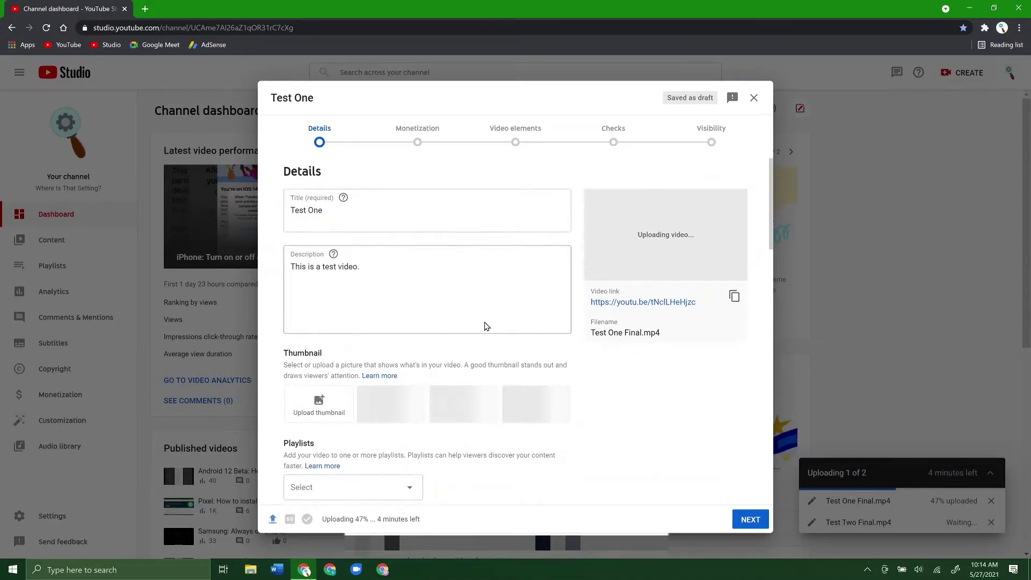
pyautogui.scroll(-12, 486, 326)
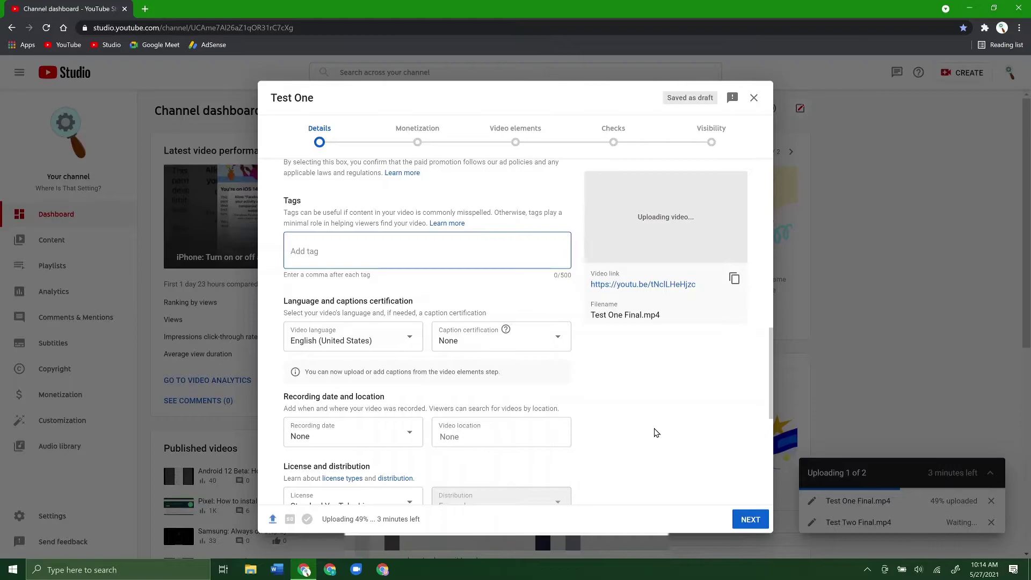
pyautogui.write('test,')
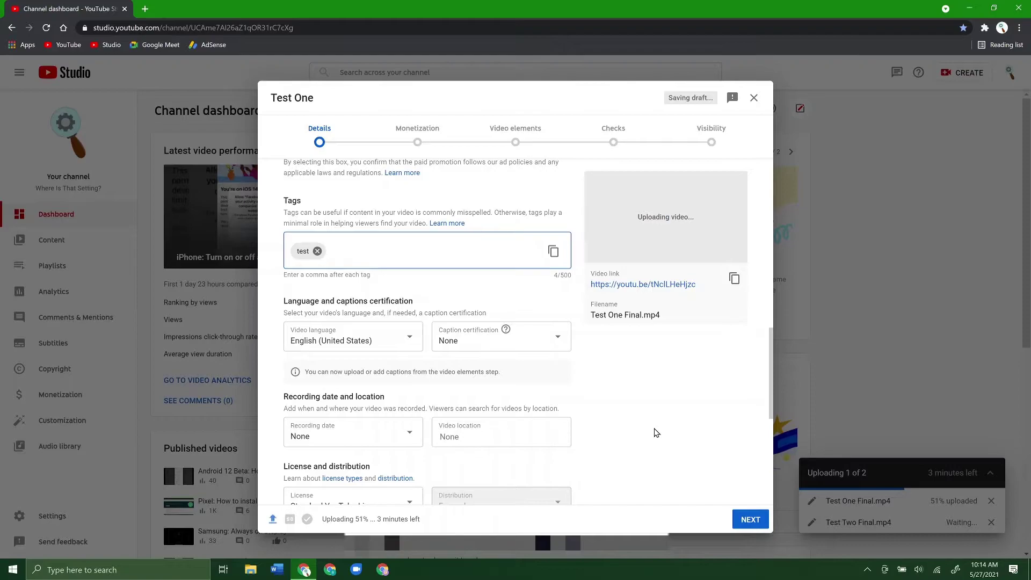
pyautogui.write('video,')
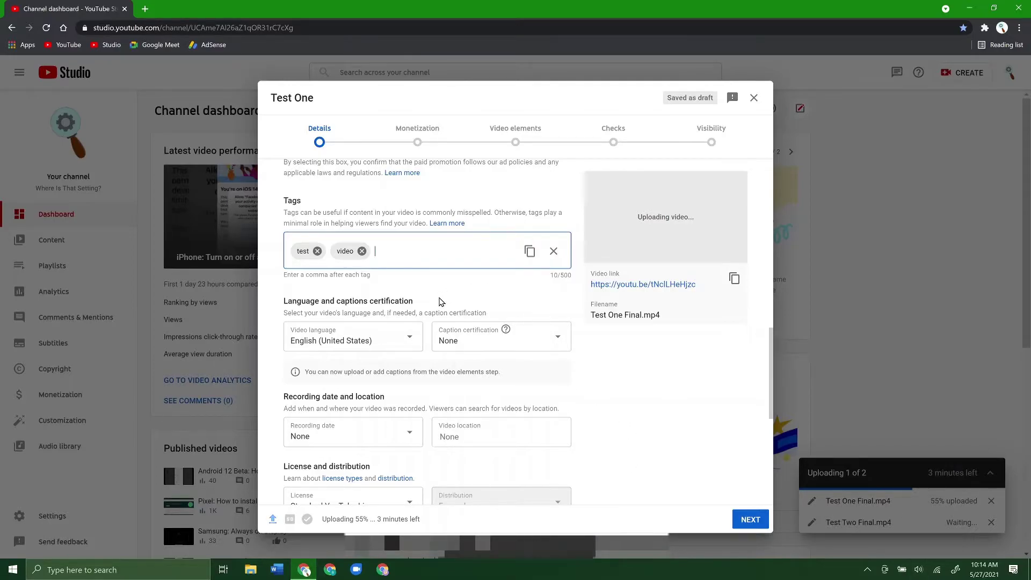
# Review the license, category and comment settings, including the list of available categories, leaving Science & Technology selected.
pyautogui.scroll(-3, 446, 298)
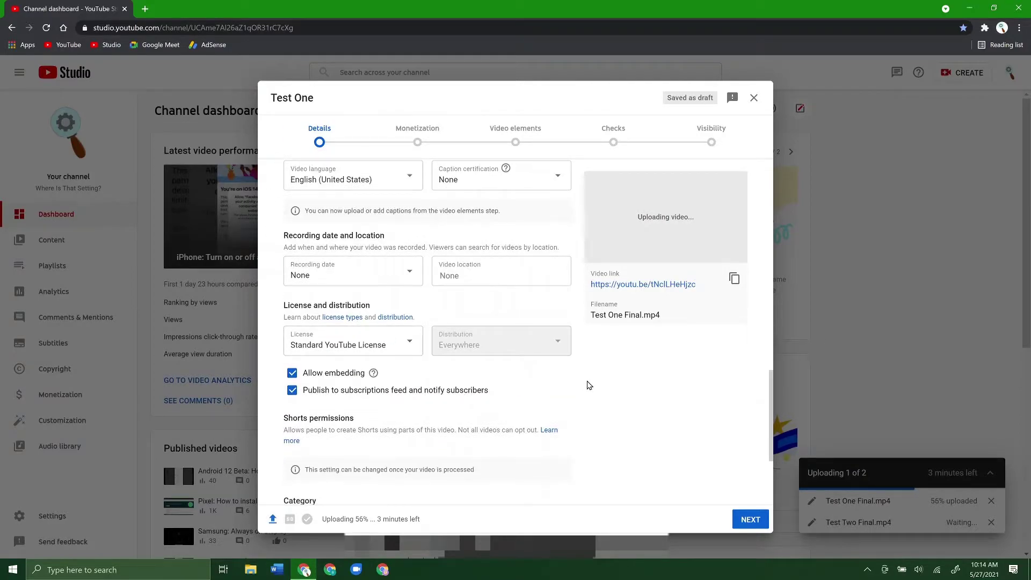
pyautogui.scroll(-3, 589, 385)
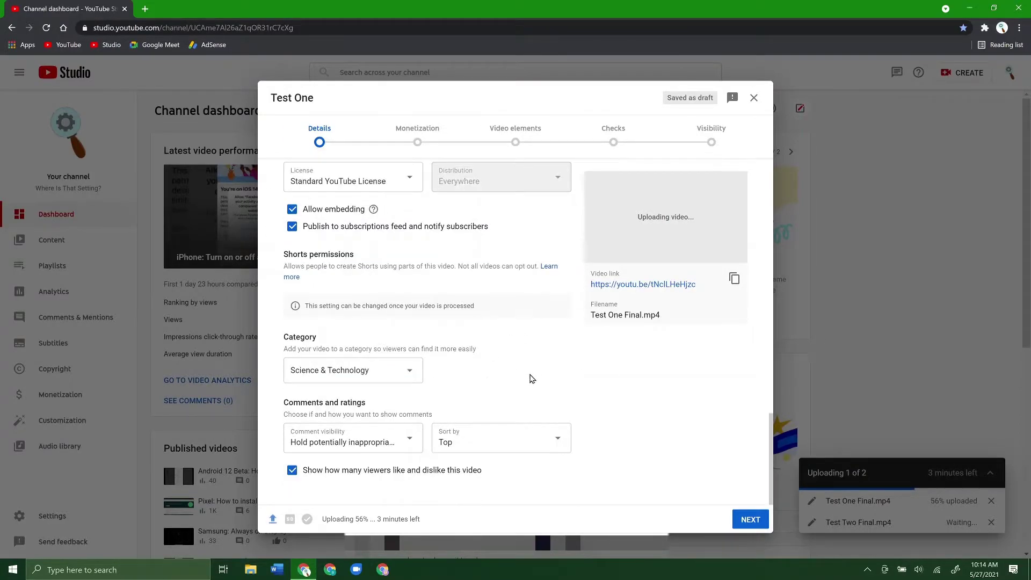
pyautogui.click(415, 372)
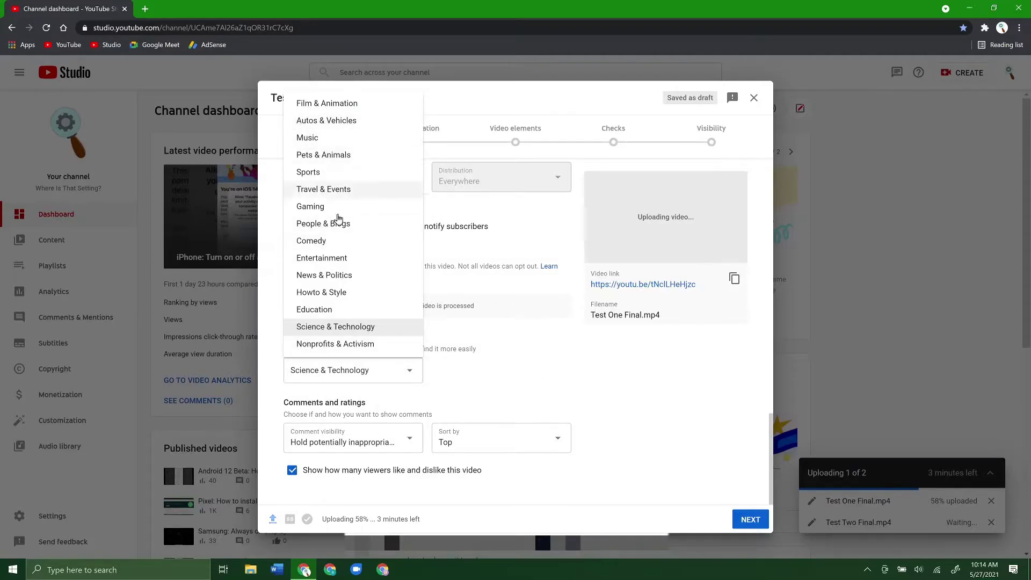
pyautogui.click(428, 342)
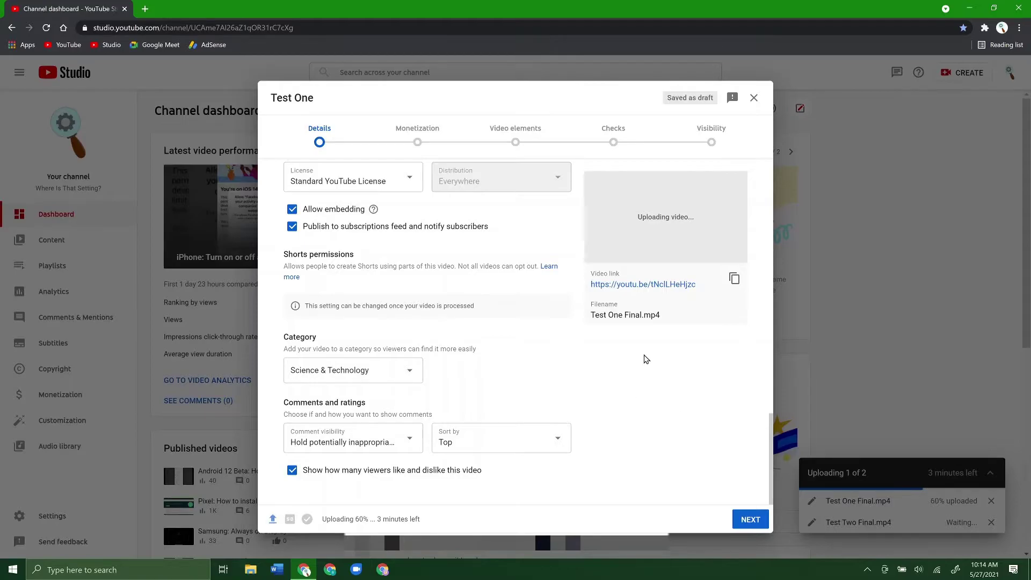
pyautogui.scroll(1, 614, 370)
pyautogui.scroll(-1, 660, 417)
# Proceed to the monetization settings, turn monetization on and enable non-skippable video ads.
pyautogui.click(753, 521)
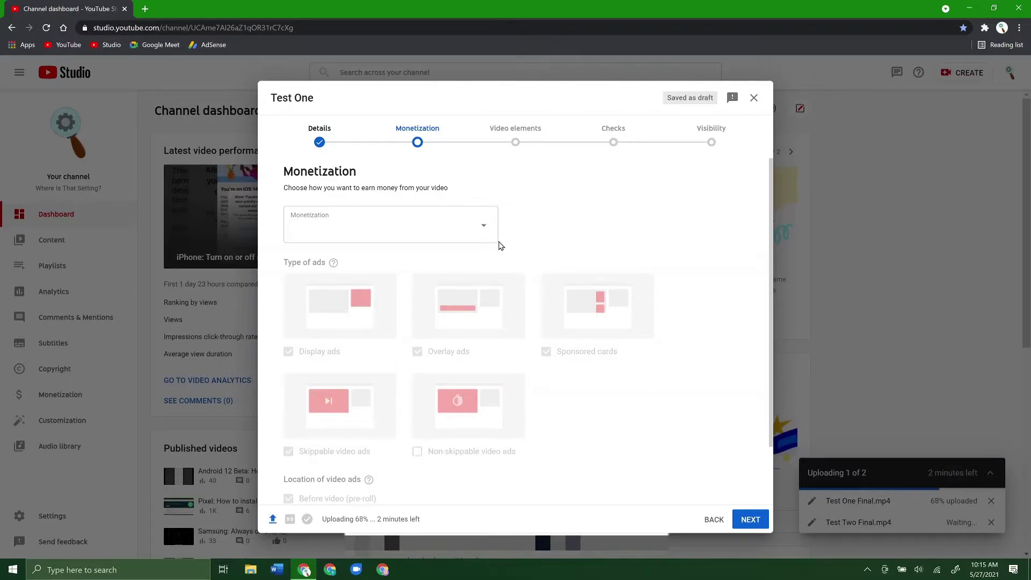
pyautogui.click(483, 225)
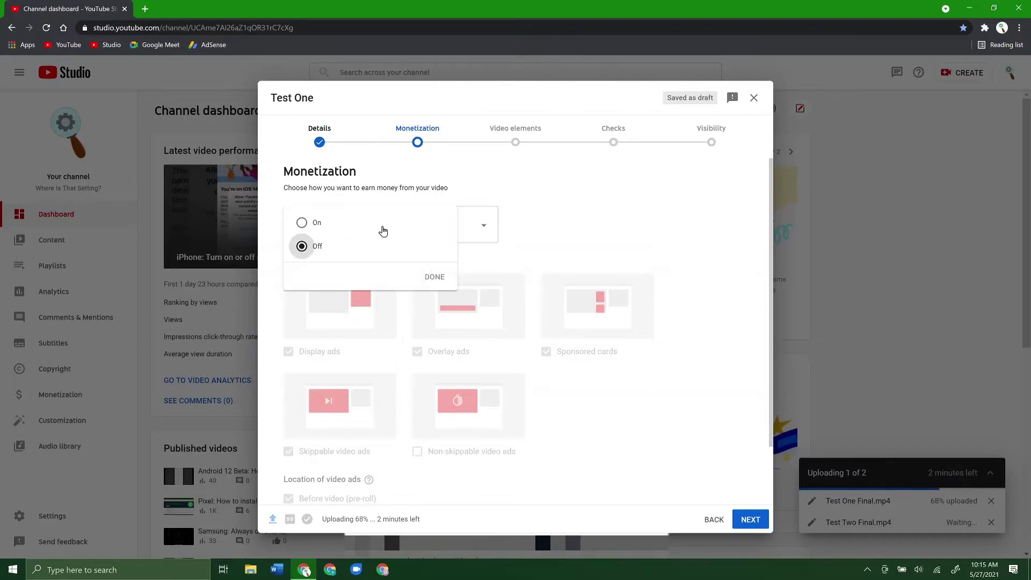
pyautogui.click(302, 225)
pyautogui.click(435, 277)
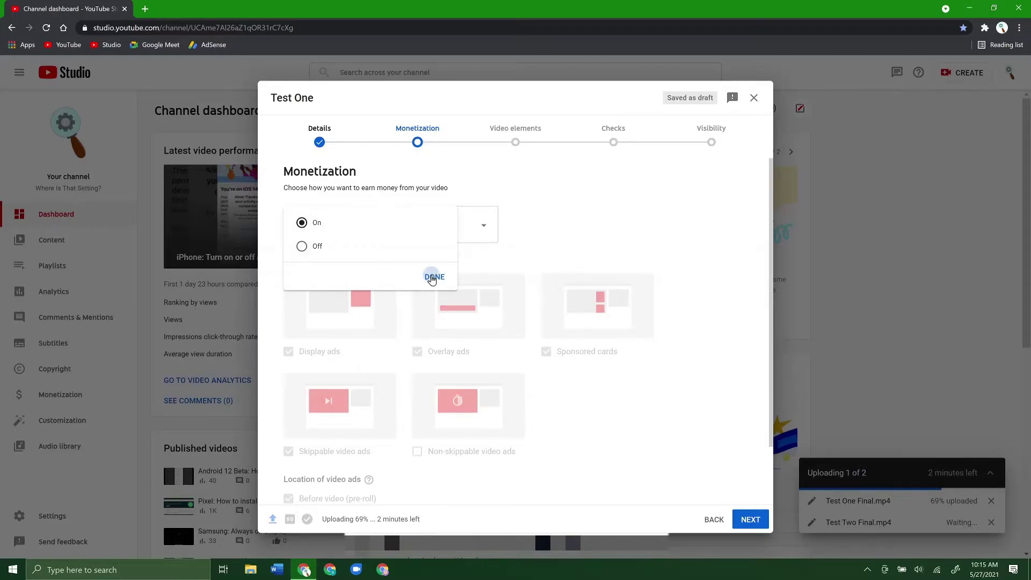
pyautogui.click(418, 450)
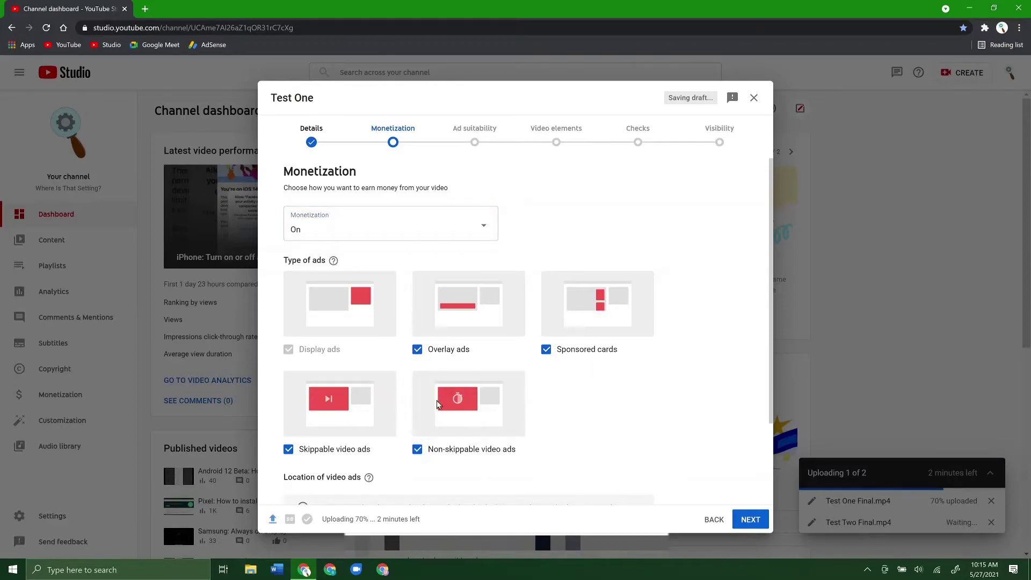
# Disable non-skippable video ads and sponsored cards for the video, and read the note on the location of video ads.
pyautogui.click(417, 450)
pyautogui.click(546, 351)
pyautogui.scroll(-2, 569, 279)
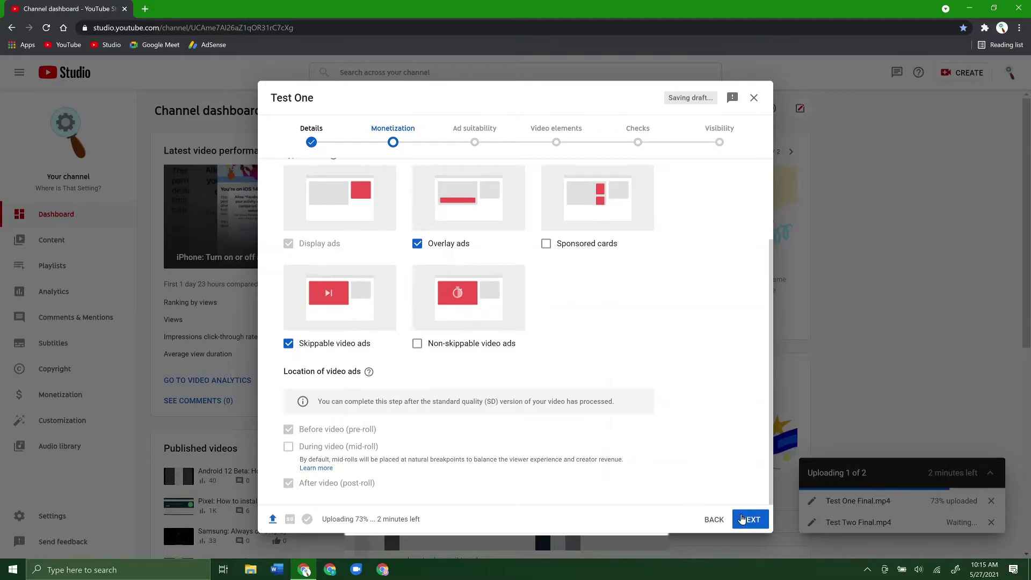
pyautogui.moveTo(327, 404); pyautogui.dragTo(594, 401)
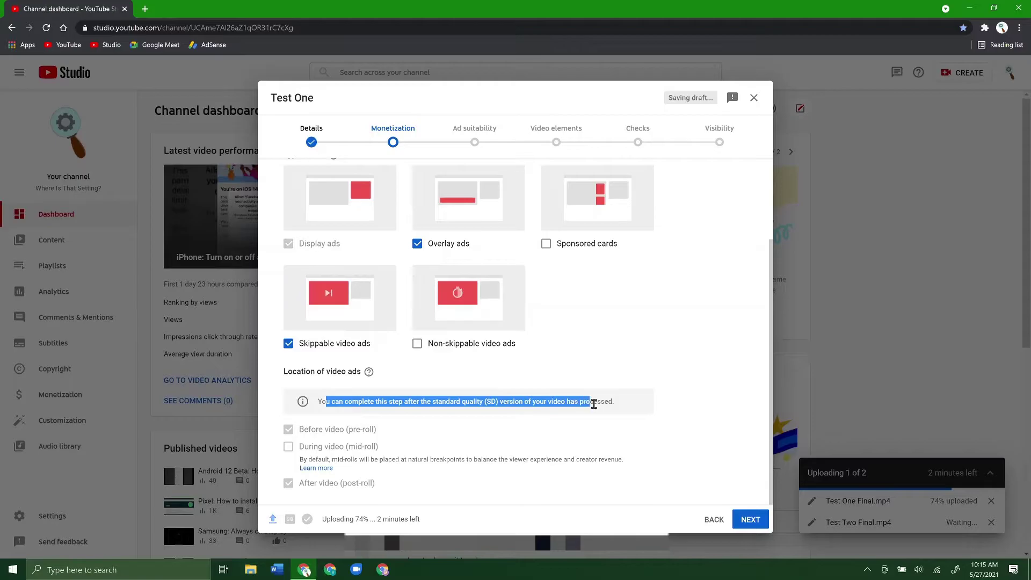
pyautogui.click(664, 432)
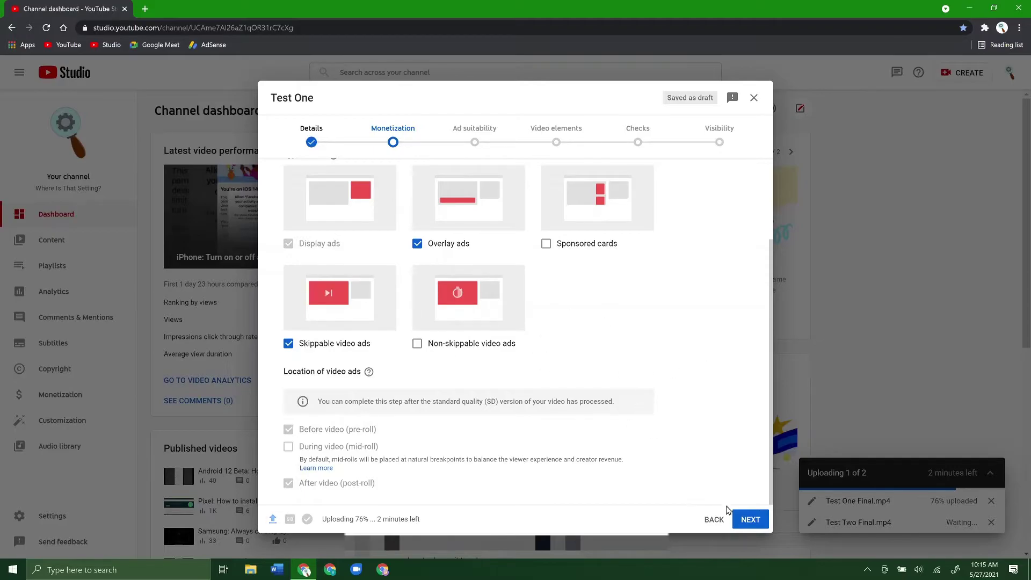
# Proceed to the ad suitability questionnaire, declare that none of the above content applies and submit the rating.
pyautogui.click(757, 523)
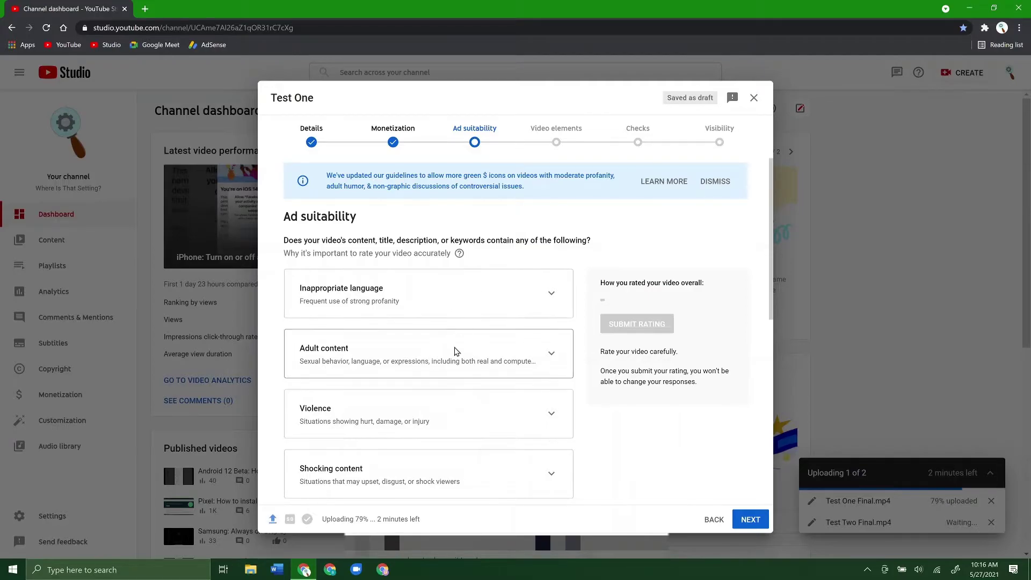
pyautogui.scroll(-2, 515, 360)
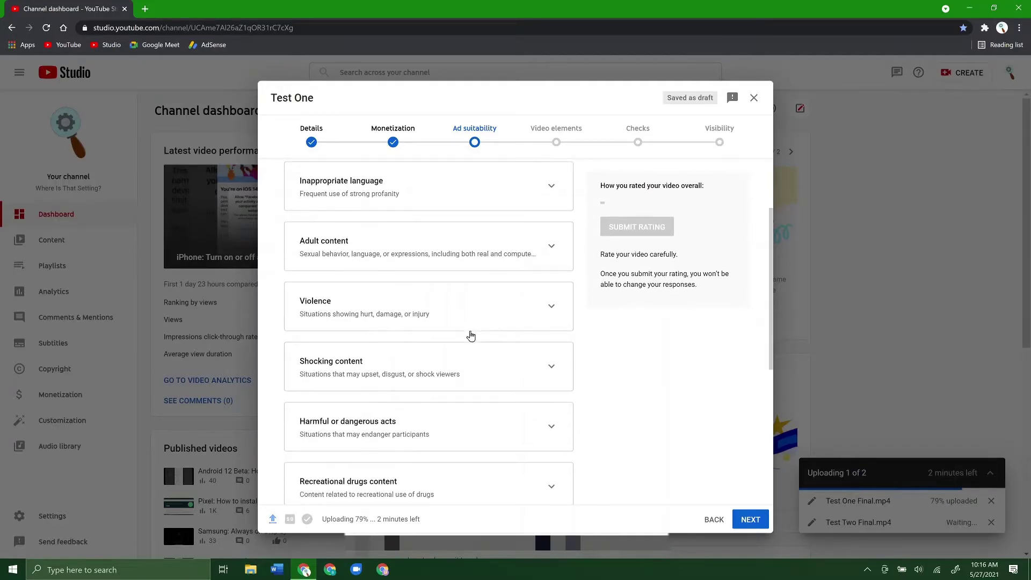
pyautogui.scroll(-5, 461, 326)
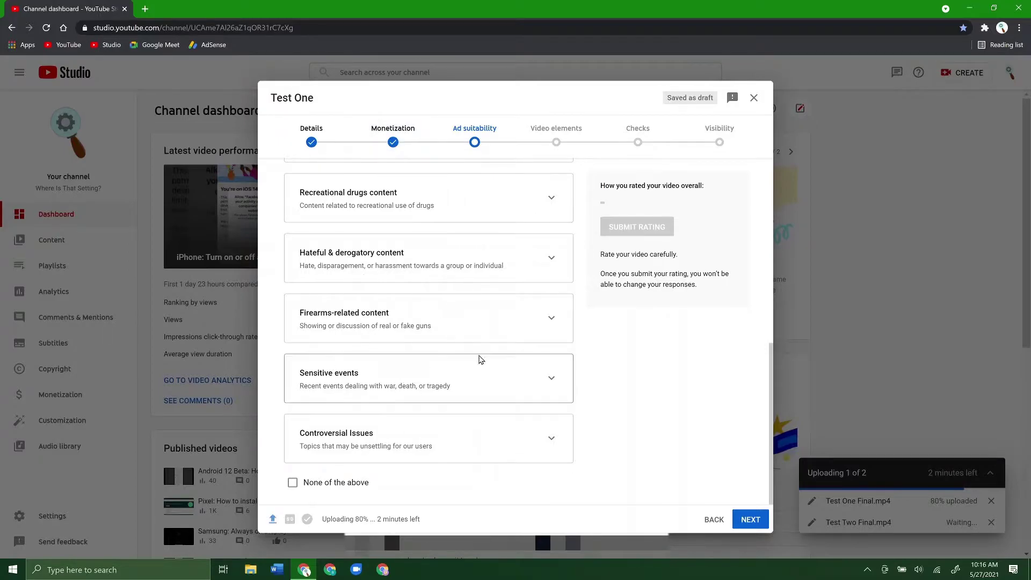
pyautogui.click(293, 483)
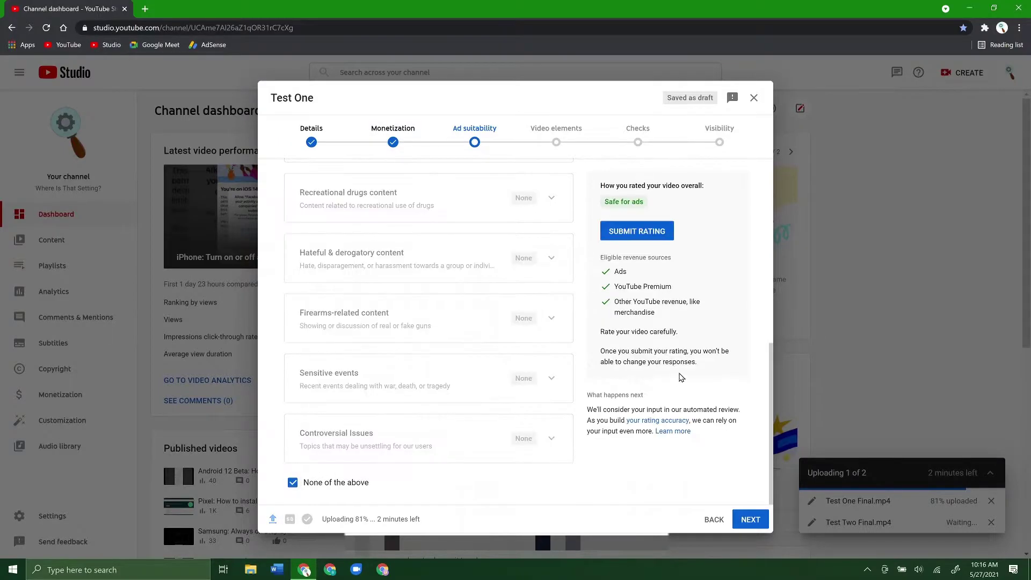
pyautogui.click(652, 237)
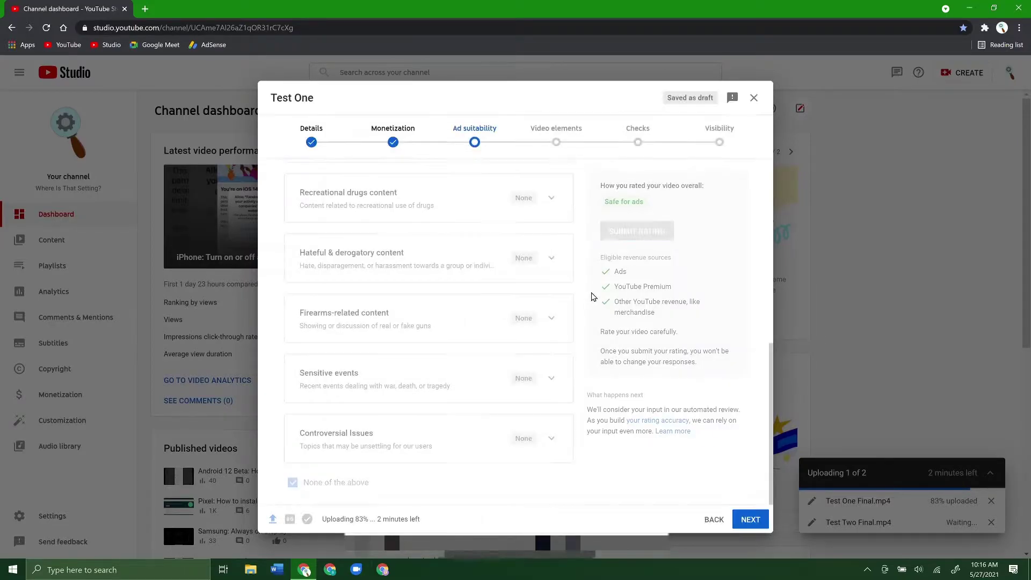
# Continue through the video elements and checks stages to the visibility settings, reading the notes about SD processing without adding any elements.
pyautogui.click(763, 520)
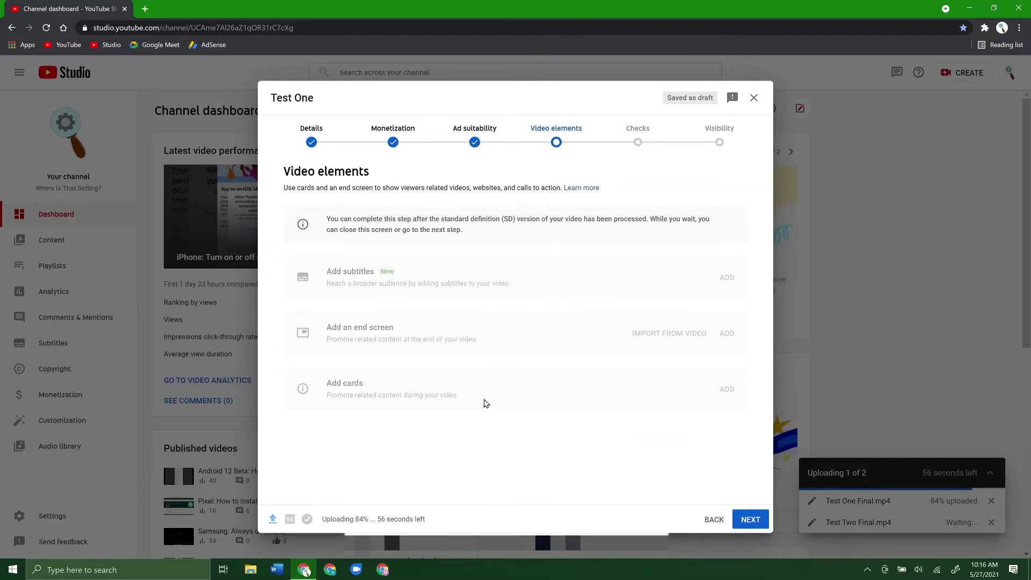
pyautogui.moveTo(341, 231); pyautogui.dragTo(480, 216)
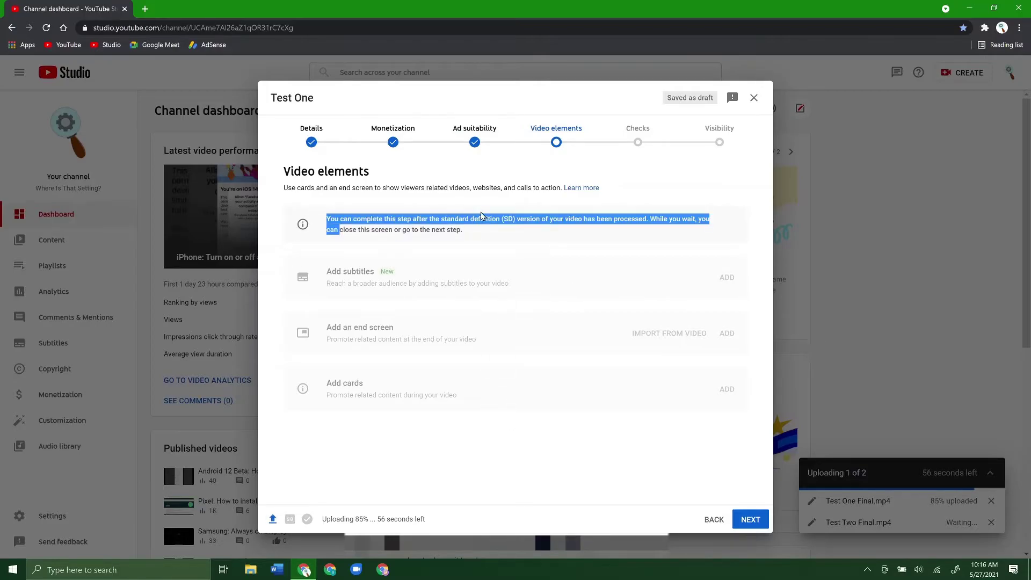
pyautogui.click(503, 223)
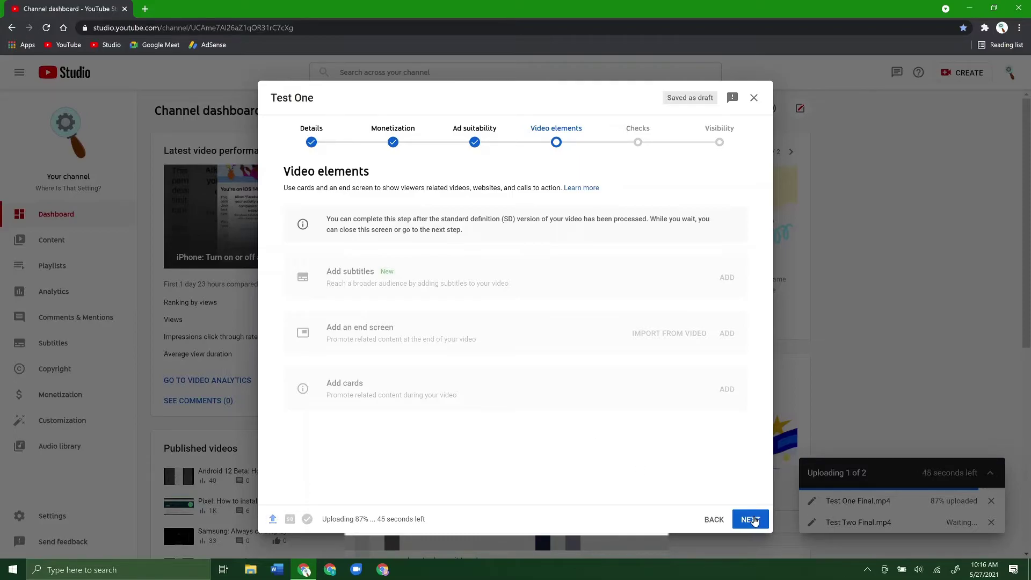
pyautogui.moveTo(458, 220); pyautogui.dragTo(515, 218)
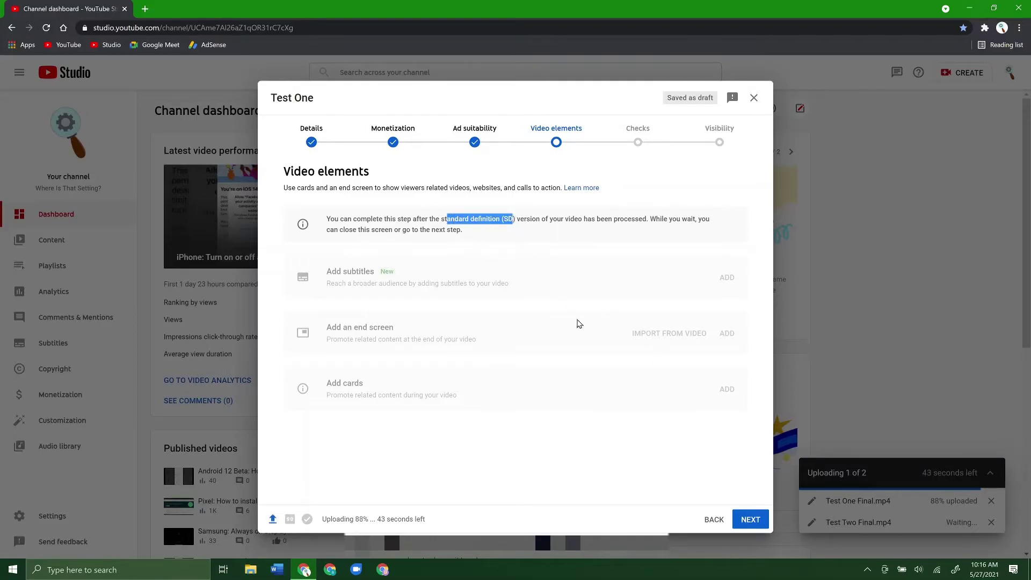
pyautogui.click(607, 449)
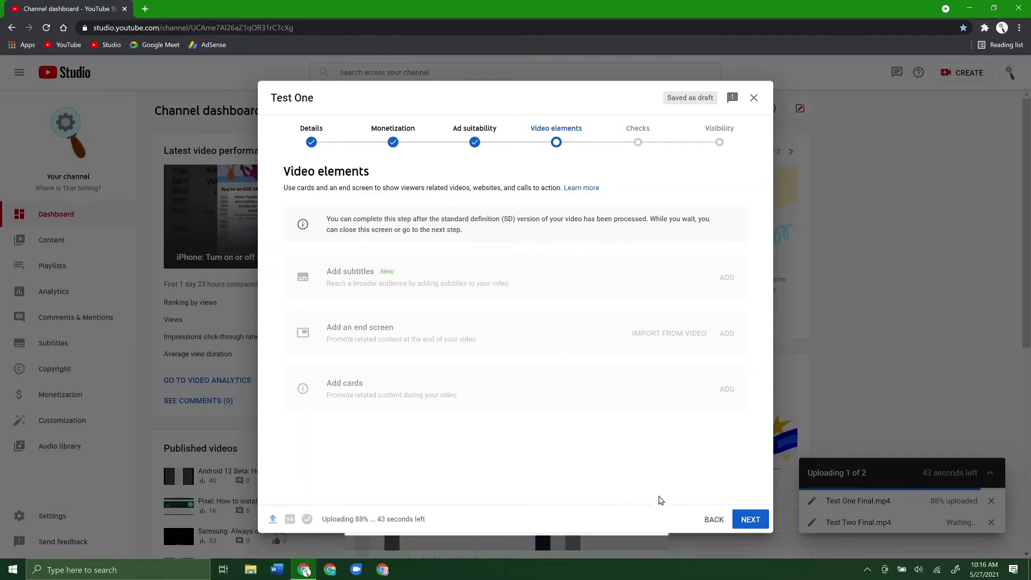
pyautogui.click(746, 524)
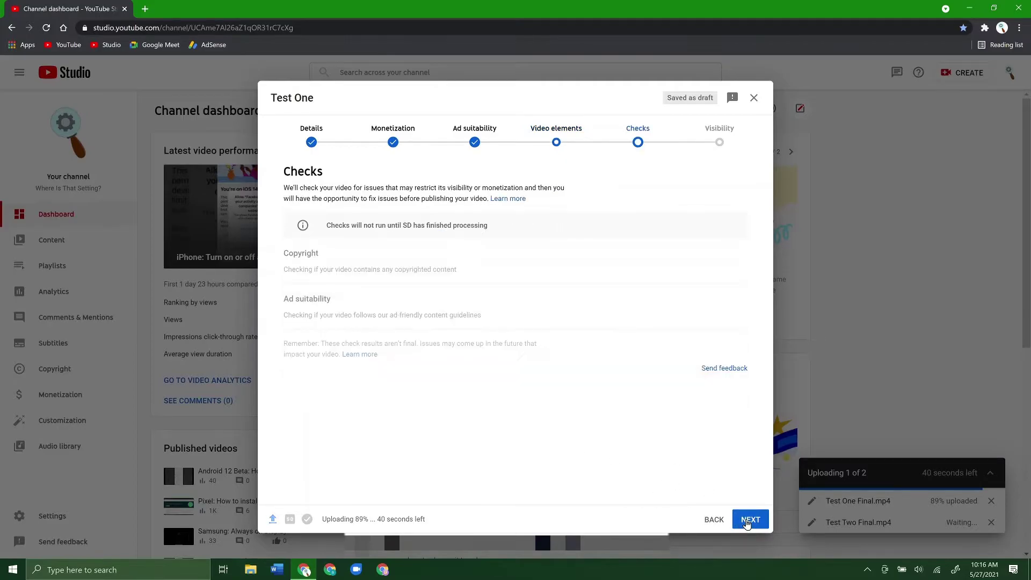
pyautogui.moveTo(330, 225); pyautogui.dragTo(503, 242)
pyautogui.click(532, 279)
pyautogui.click(750, 520)
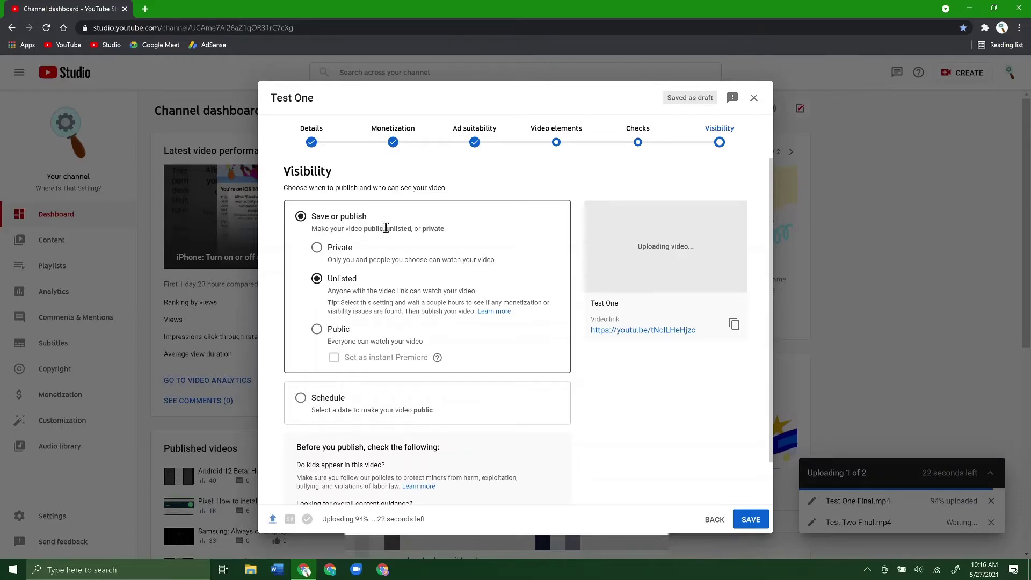
# Try the private, unlisted and public visibility options, including a look at the private sharing invitation, which is cancelled.
pyautogui.click(317, 248)
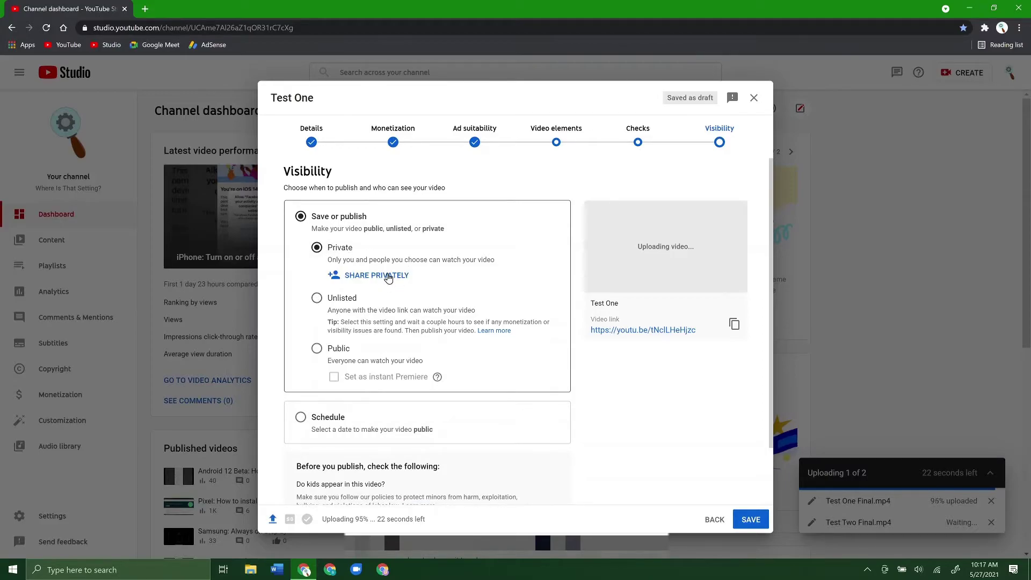
pyautogui.click(389, 277)
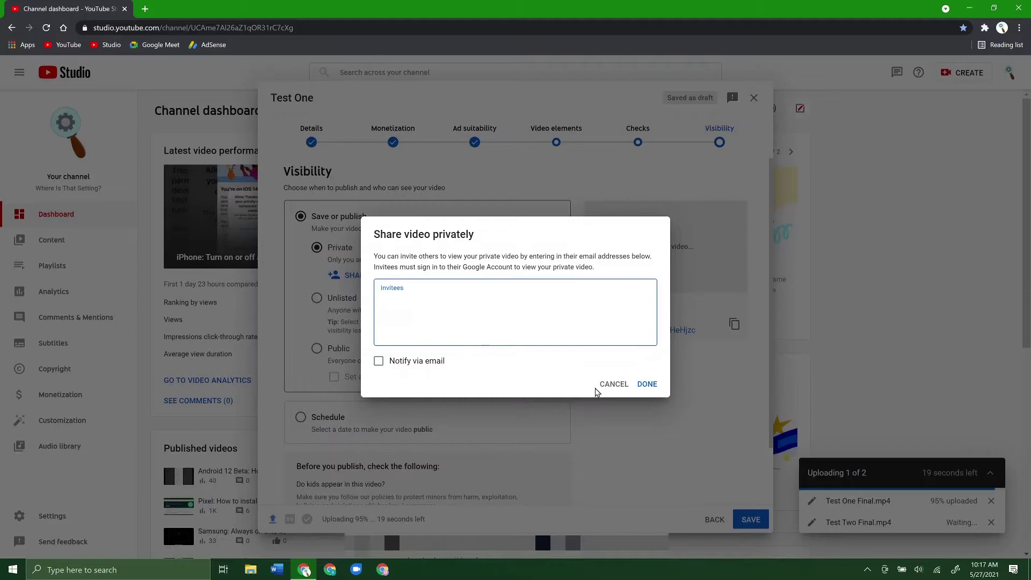
pyautogui.click(608, 384)
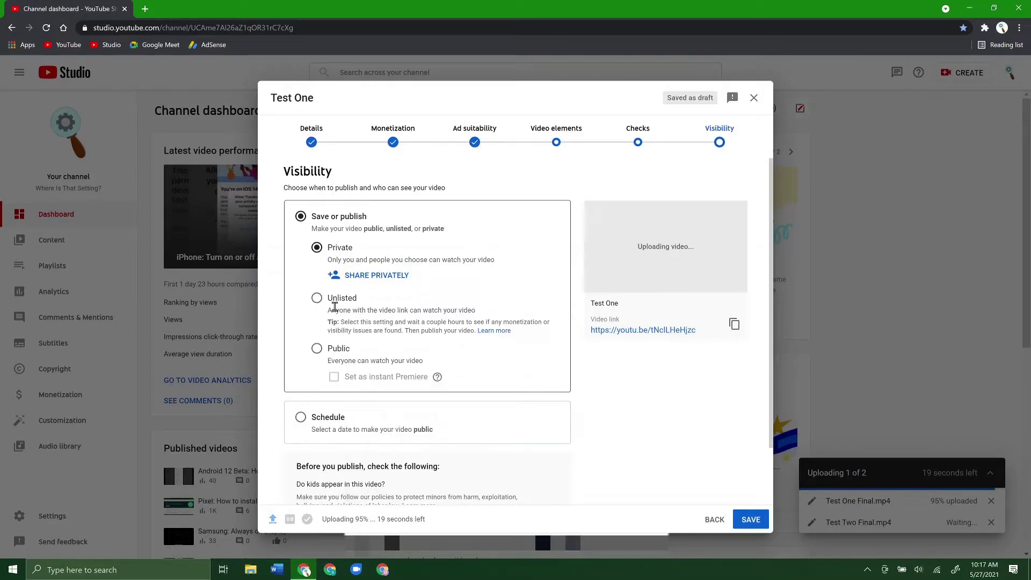
pyautogui.click(318, 298)
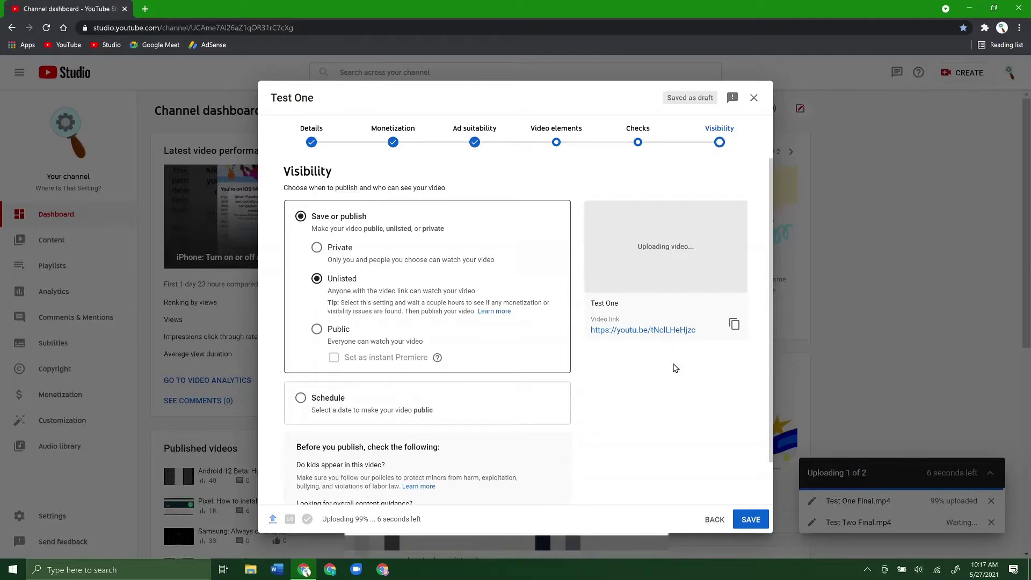
pyautogui.click(317, 329)
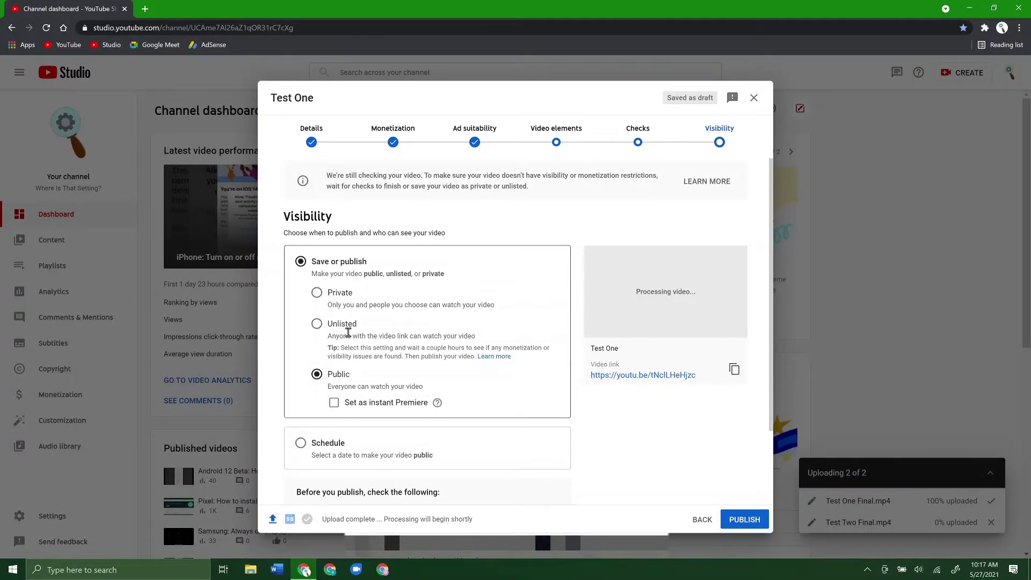
# Set the video's visibility to scheduled publication on Jun 4, 2021 at 10:00 AM.
pyautogui.click(301, 445)
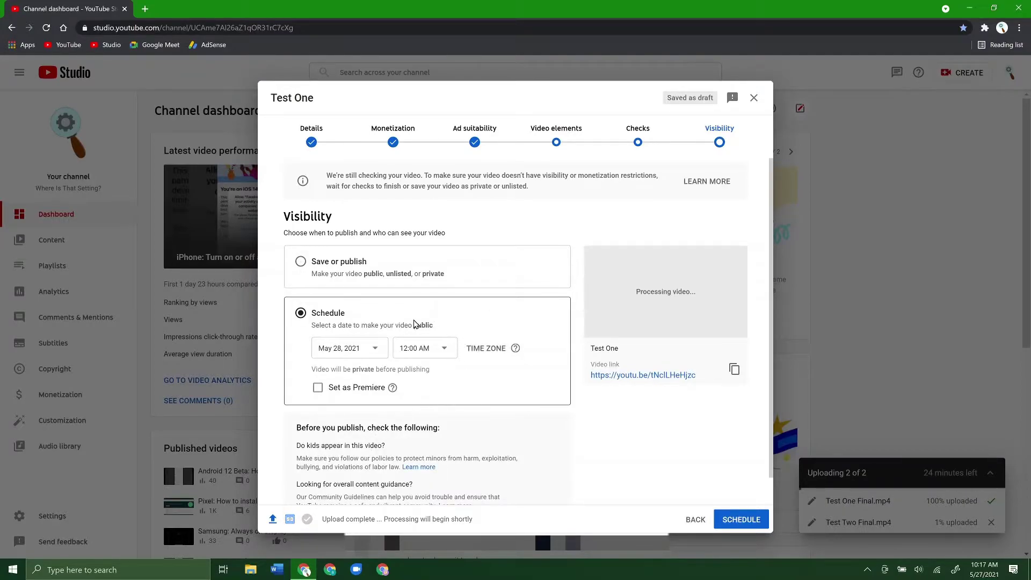
pyautogui.click(377, 350)
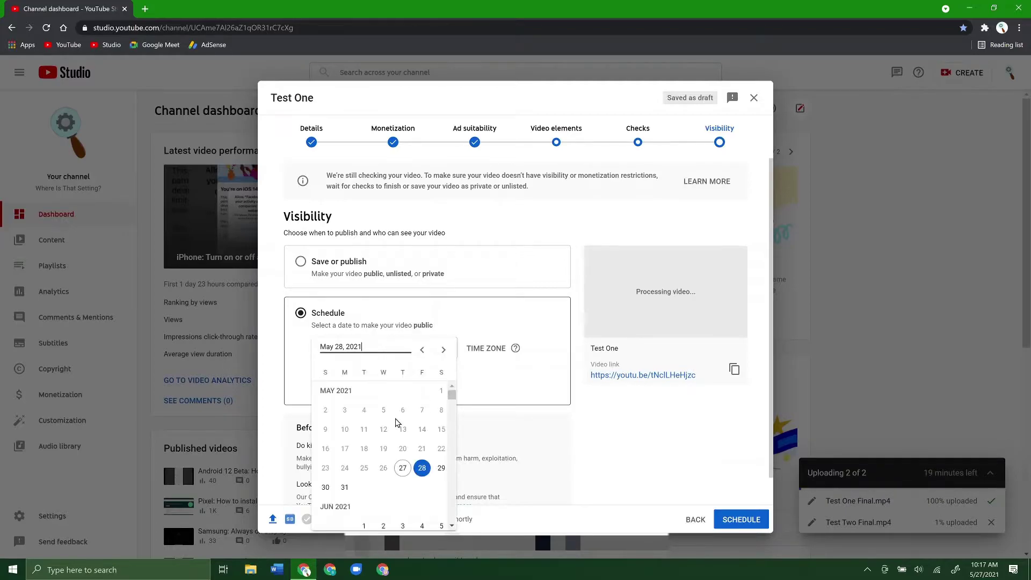
pyautogui.scroll(-3, 431, 430)
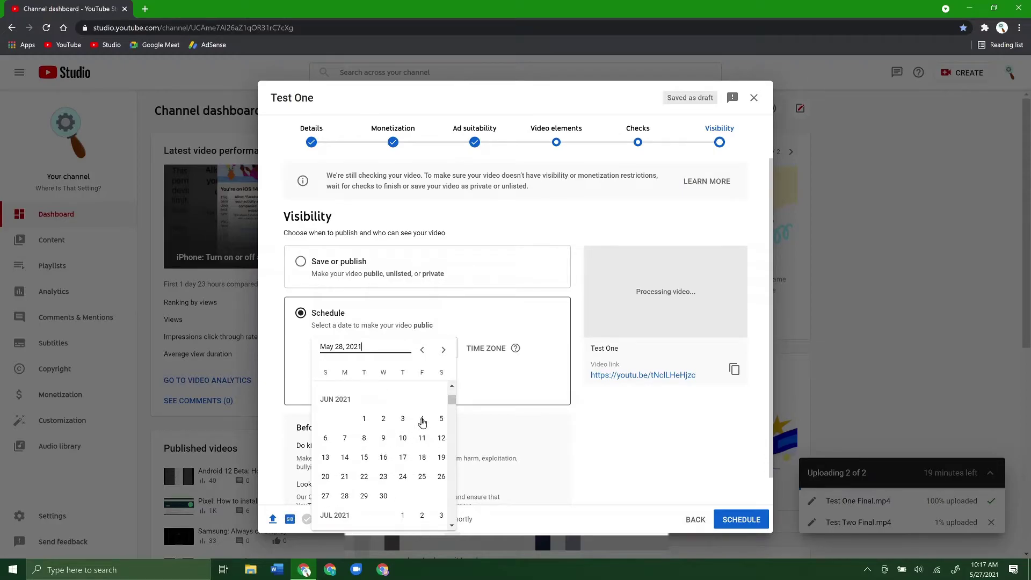
pyautogui.click(422, 424)
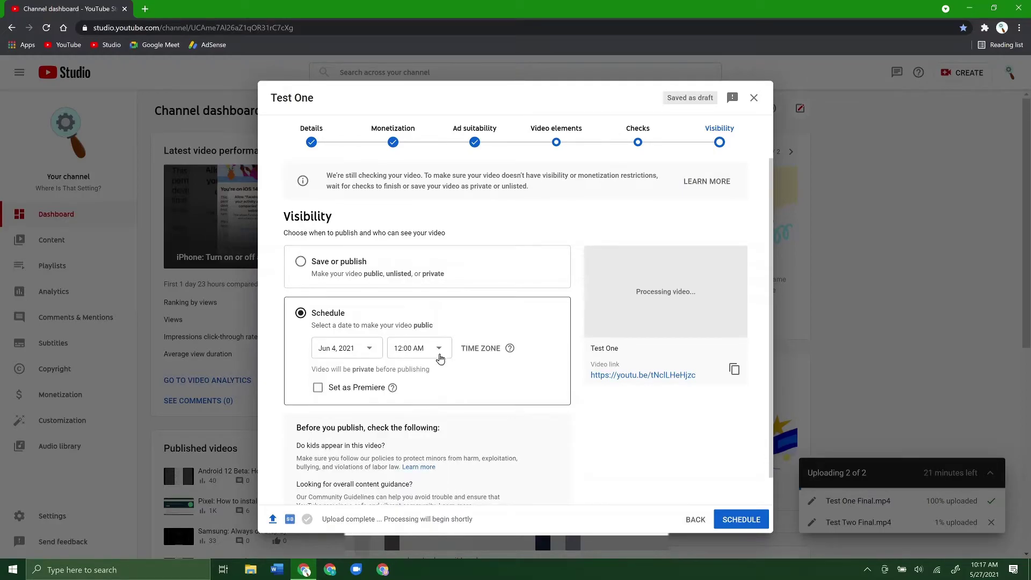
pyautogui.click(438, 354)
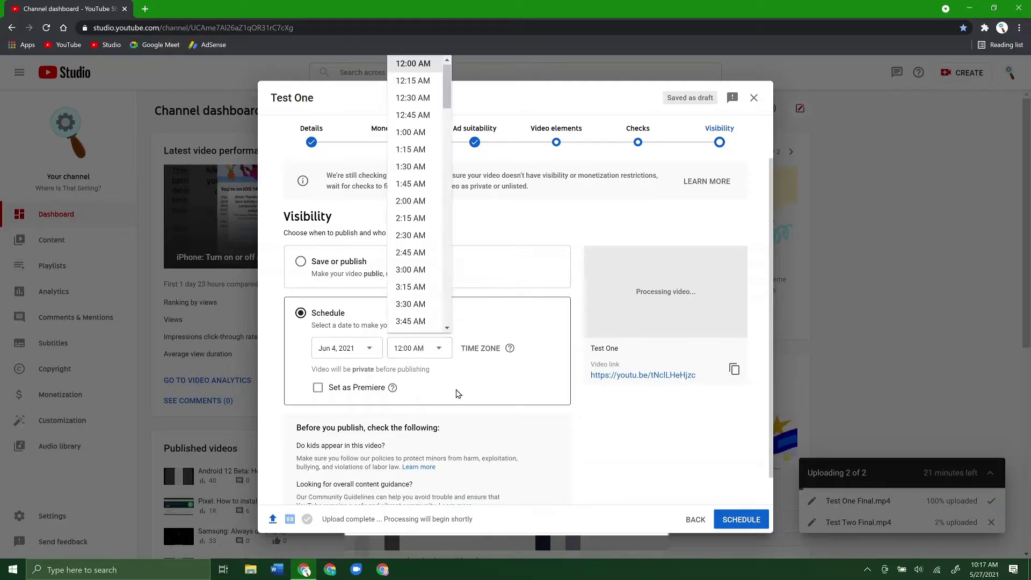
pyautogui.scroll(-15, 443, 288)
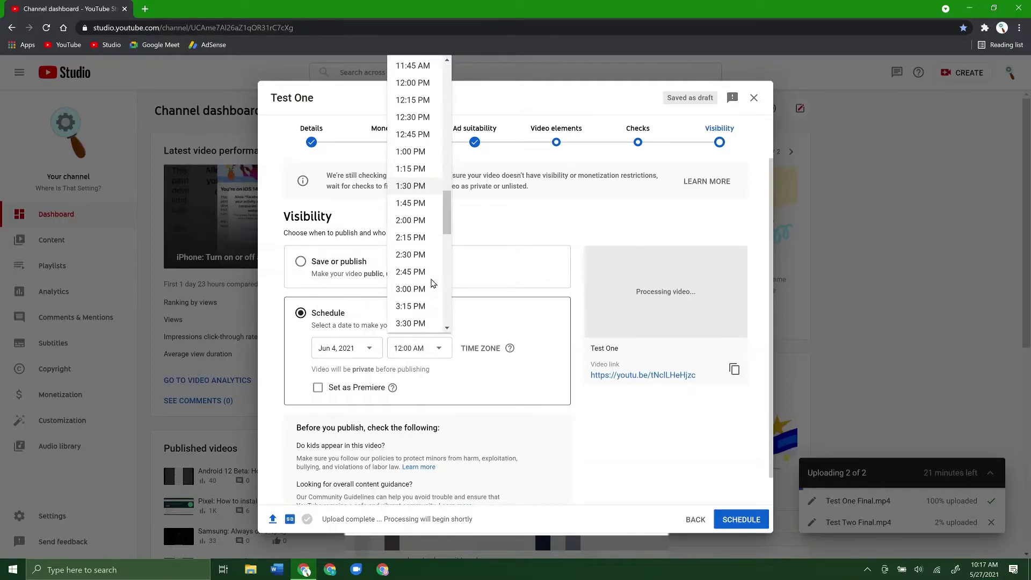
pyautogui.scroll(3, 430, 285)
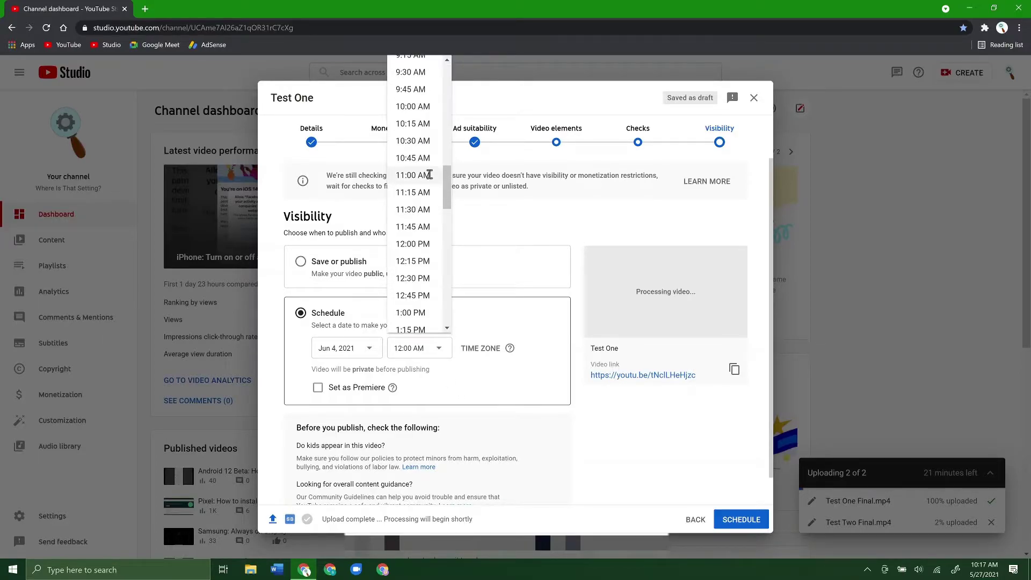
pyautogui.scroll(1, 429, 173)
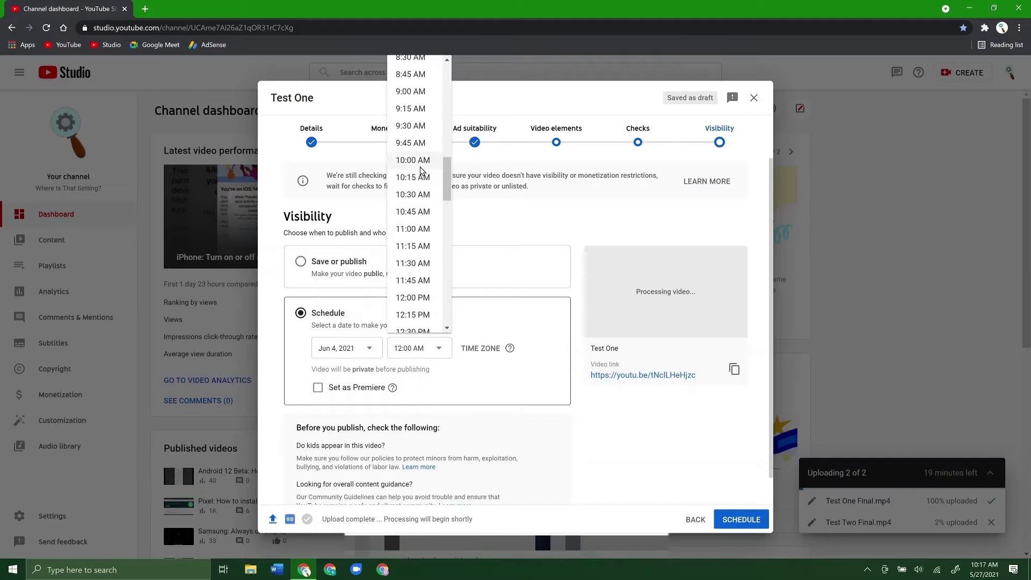
pyautogui.click(420, 162)
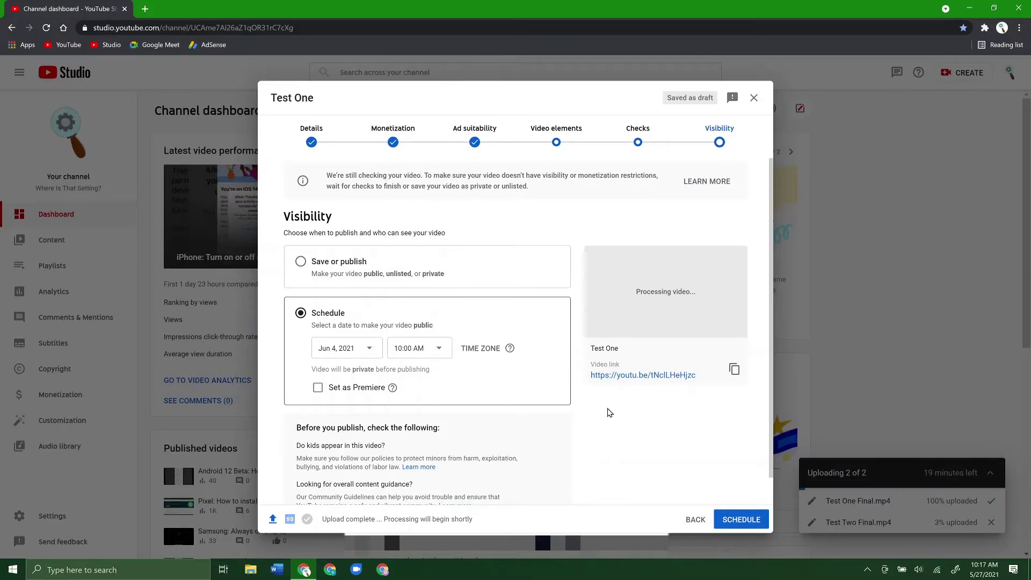
# Confirm the scheduled publication of Test One and dismiss the video check and processing notices.
pyautogui.scroll(-1, 613, 412)
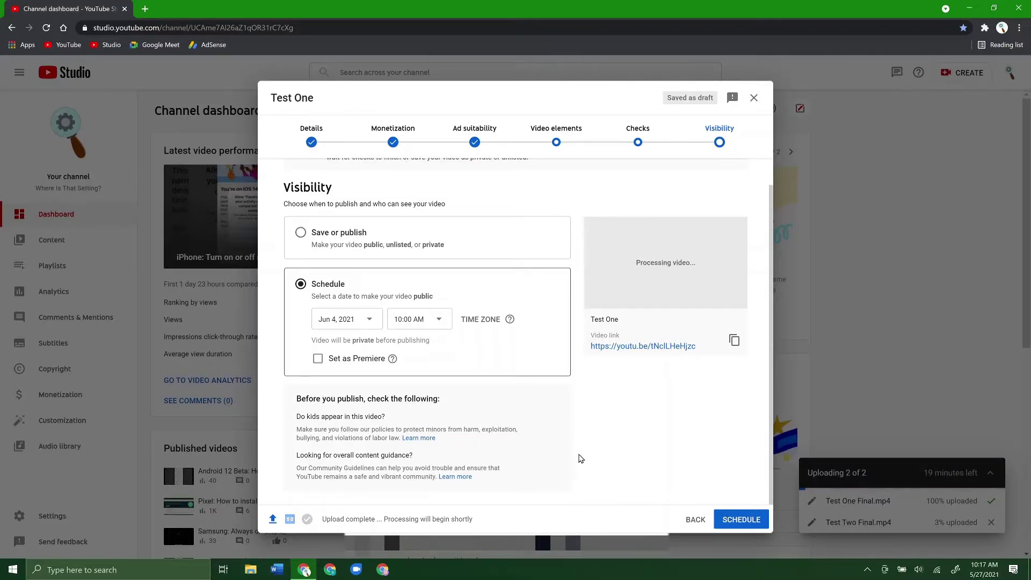
pyautogui.click(755, 521)
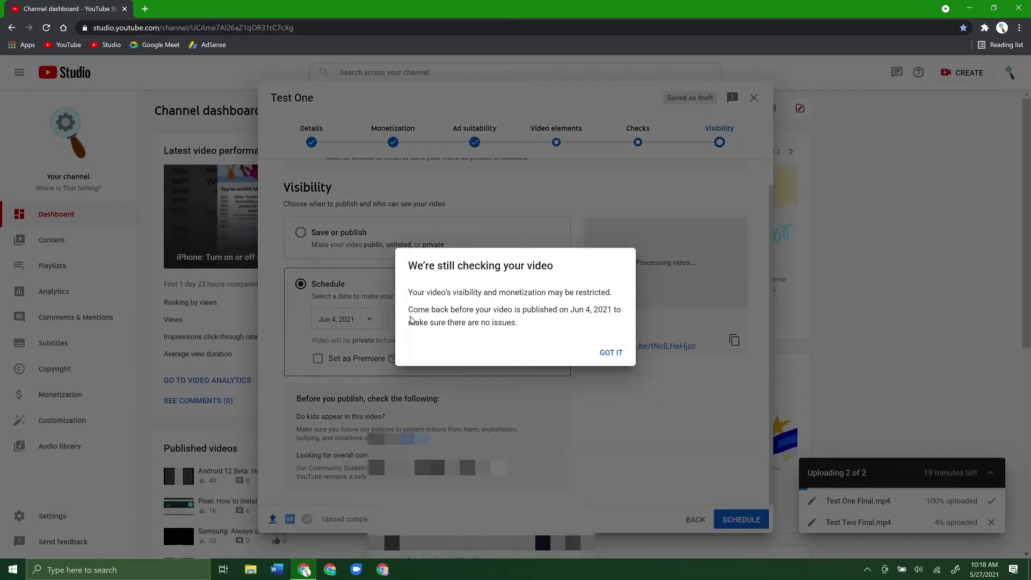
pyautogui.moveTo(409, 309); pyautogui.dragTo(571, 340)
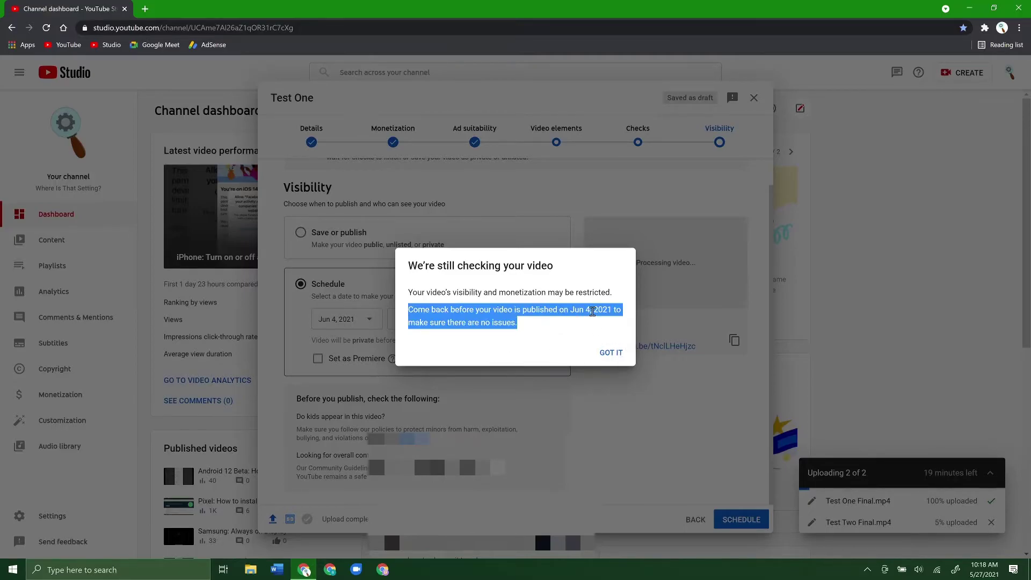
pyautogui.click(583, 310)
pyautogui.click(612, 353)
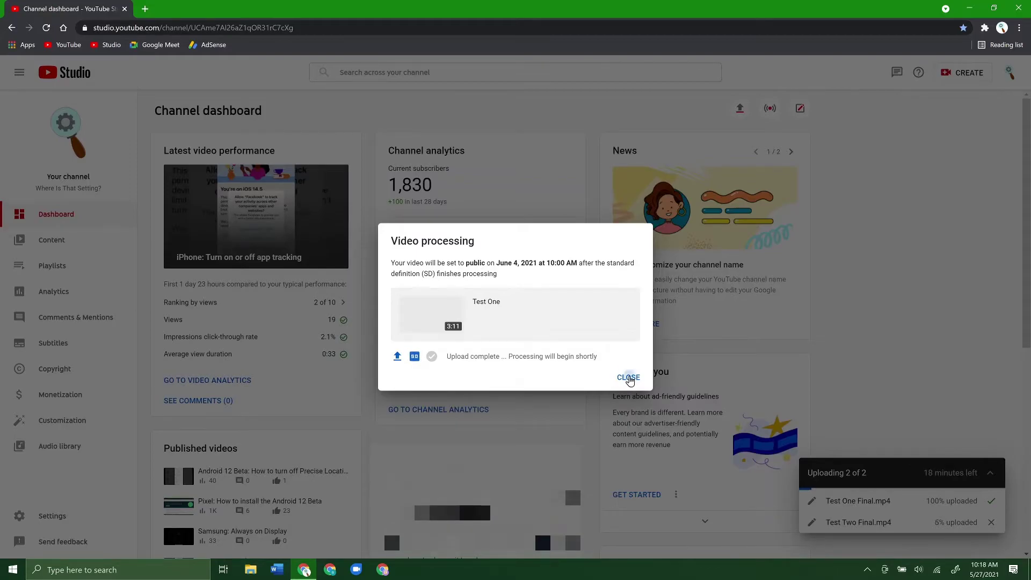
pyautogui.click(629, 378)
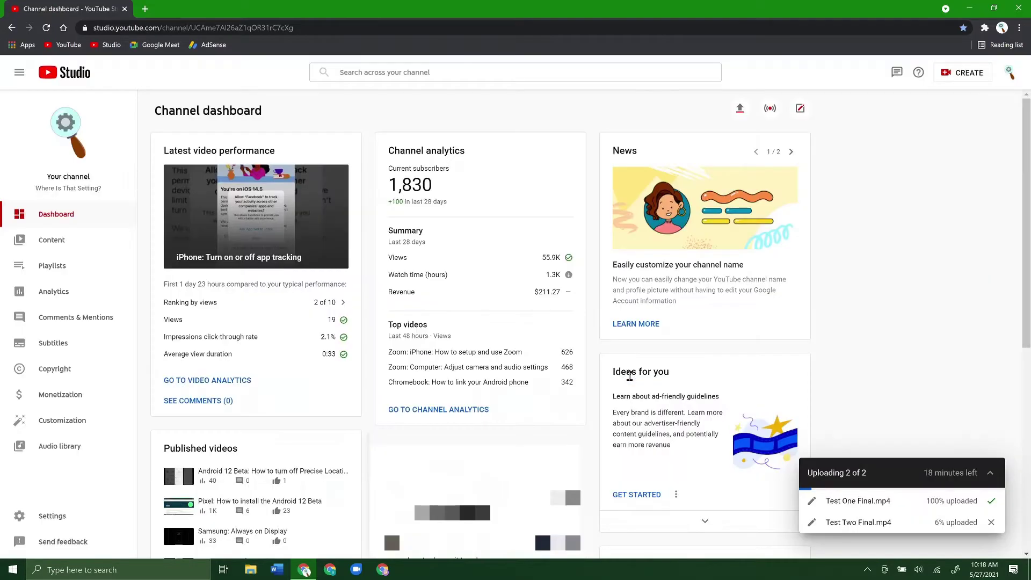
# Open the Test Two Final upload for editing and shorten its title to "Test Two".
pyautogui.click(812, 522)
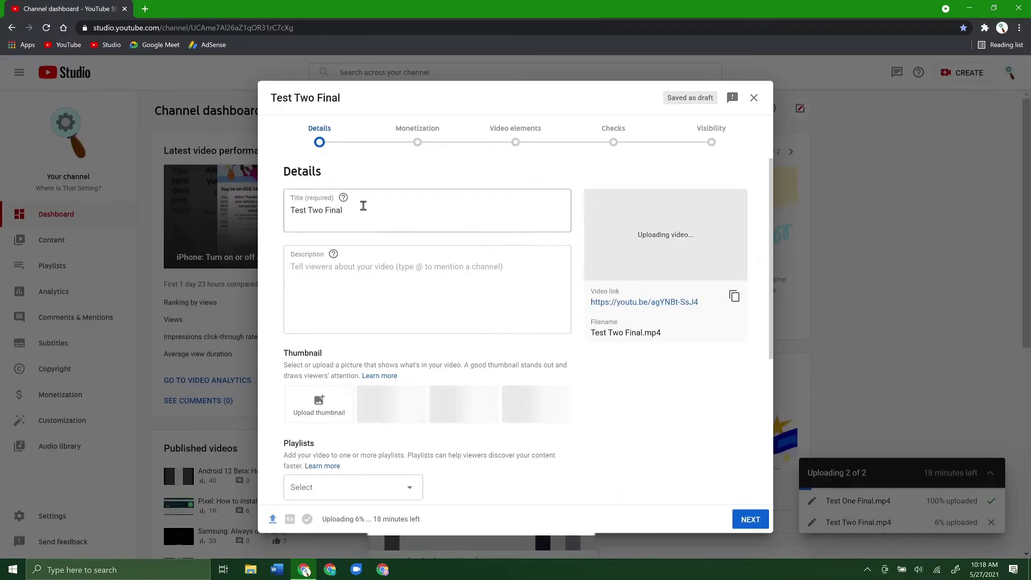
pyautogui.doubleClick(336, 211)
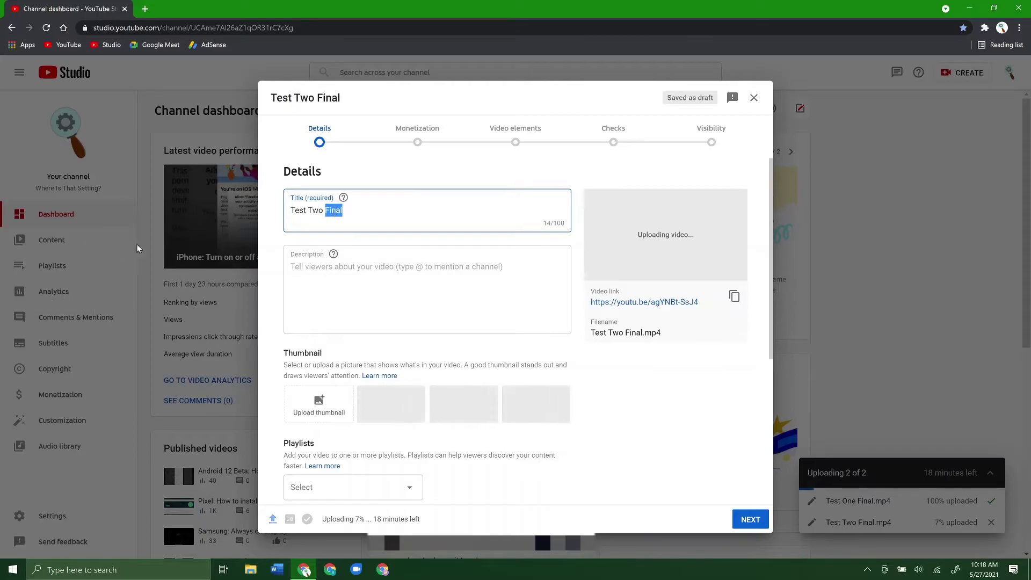
pyautogui.press('BackSpace')
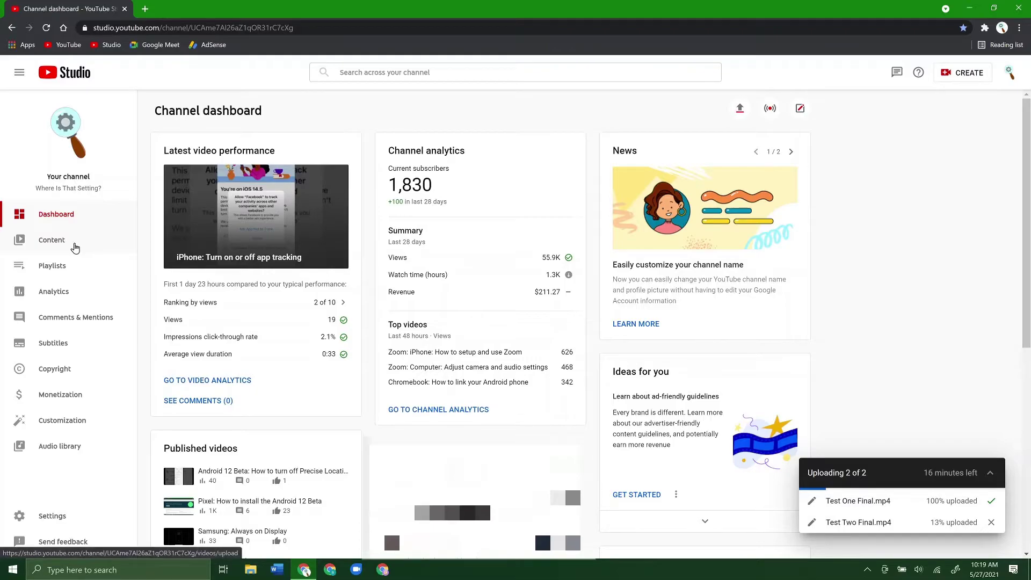
# Review the upload and processing status of Test One and Test Two in the channel content list and dismiss the finished-uploads notice.
pyautogui.click(73, 246)
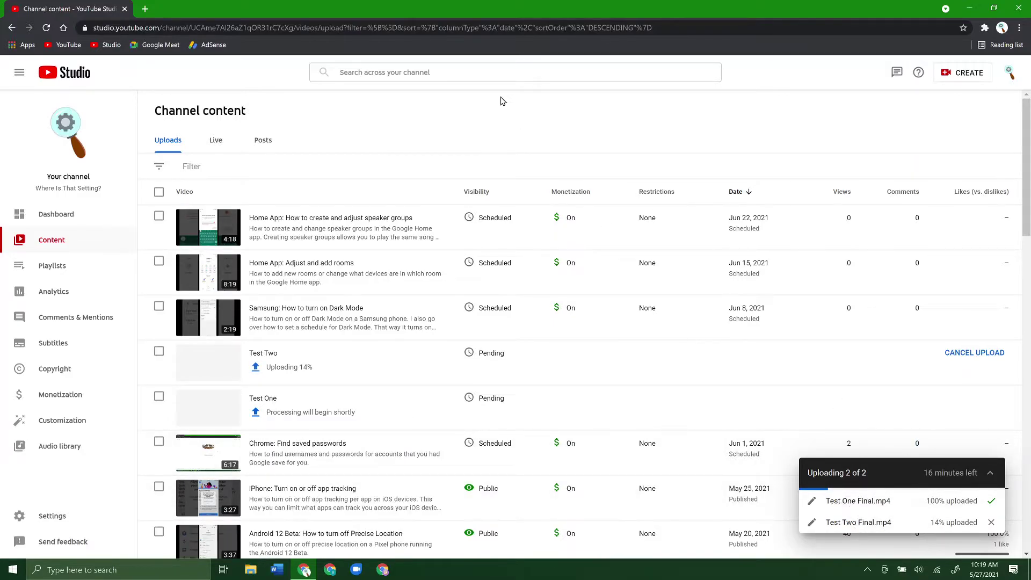
pyautogui.moveTo(582, 194)
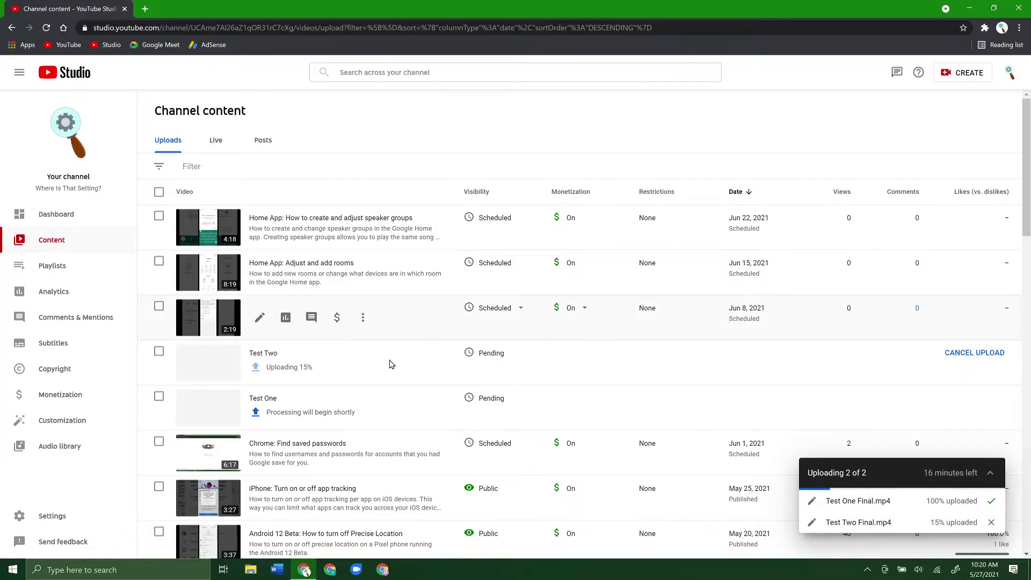
pyautogui.scroll(-1, 397, 360)
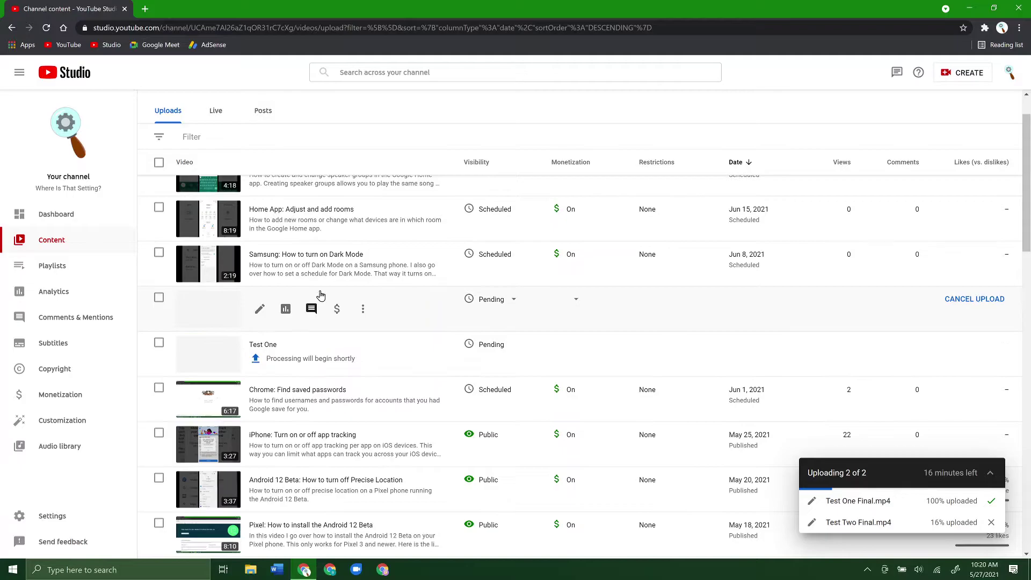
pyautogui.scroll(1, 322, 300)
pyautogui.scroll(1, 322, 299)
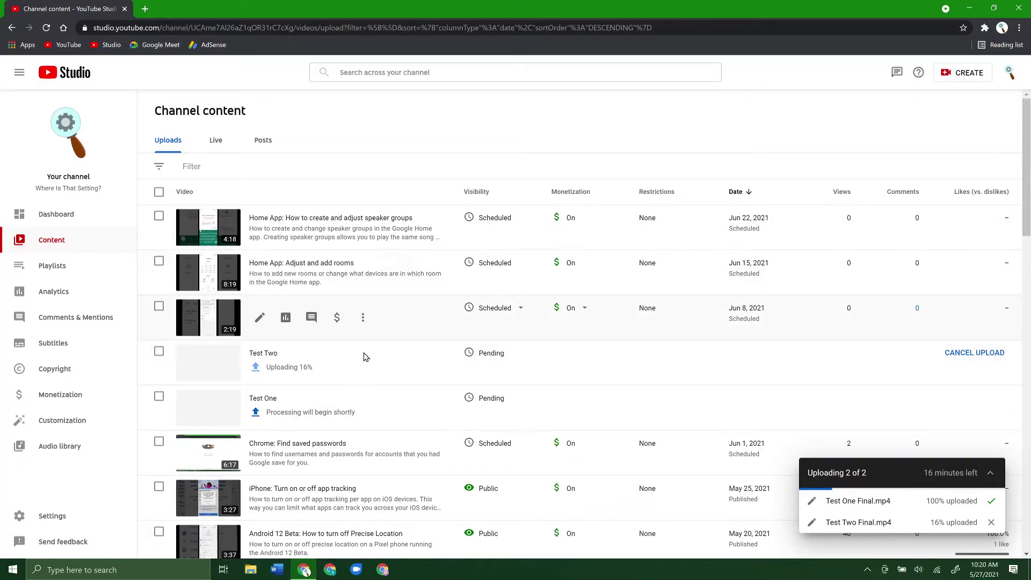
pyautogui.scroll(-2, 414, 342)
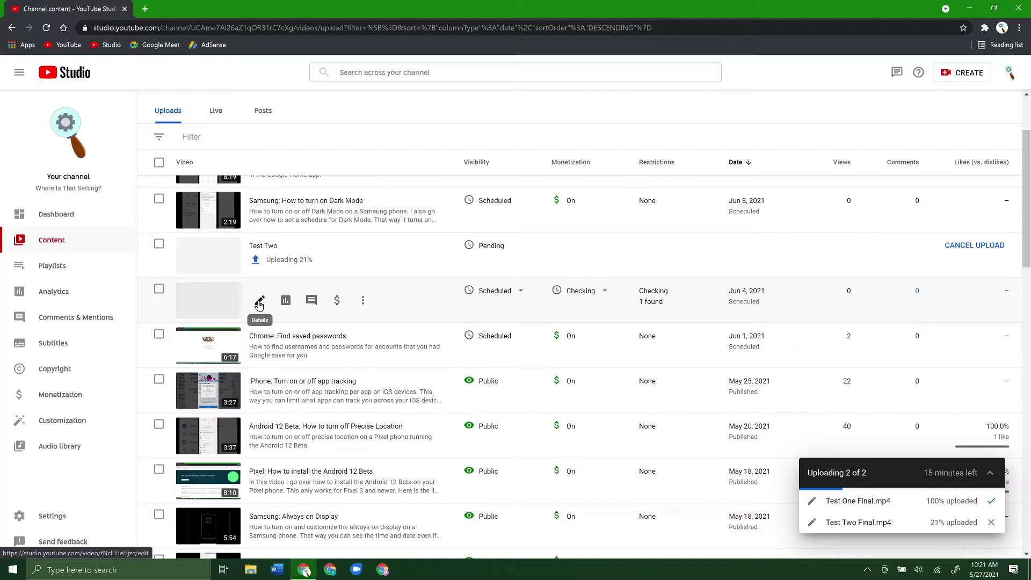
pyautogui.click(259, 304)
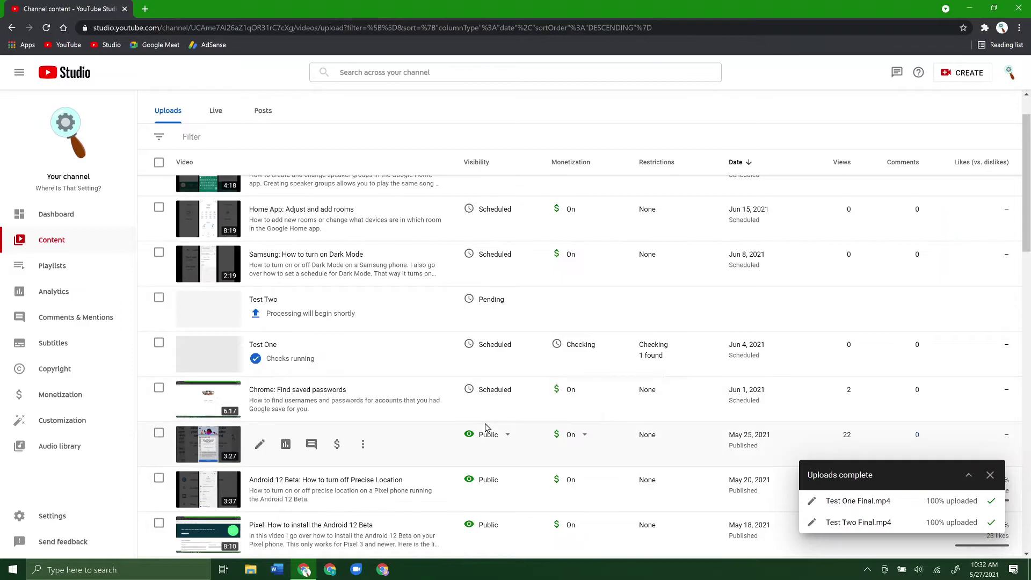
pyautogui.moveTo(486, 428)
pyautogui.click(991, 475)
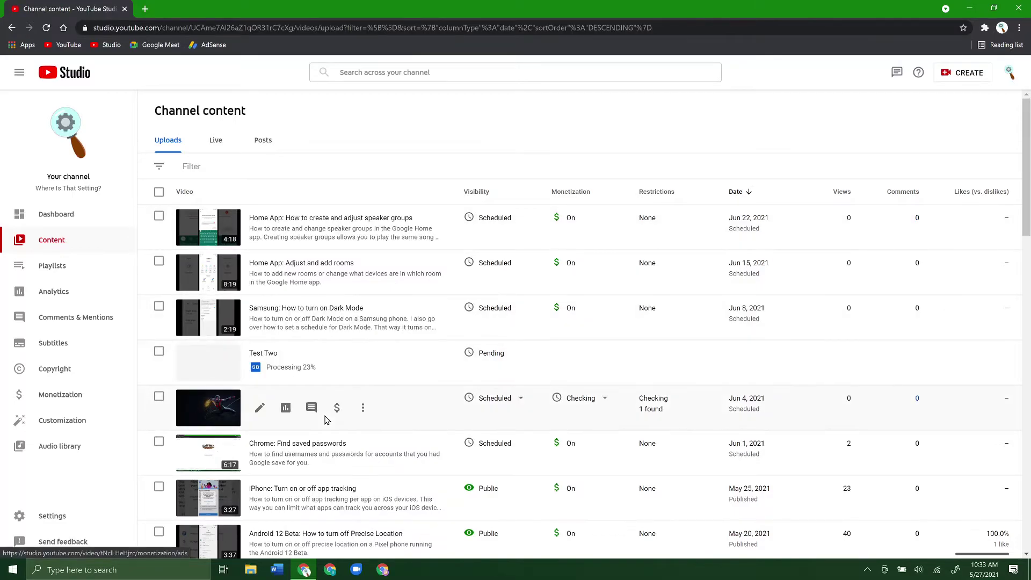
# Open the details of the Test One video and look over its title, description and other editable settings.
pyautogui.click(259, 407)
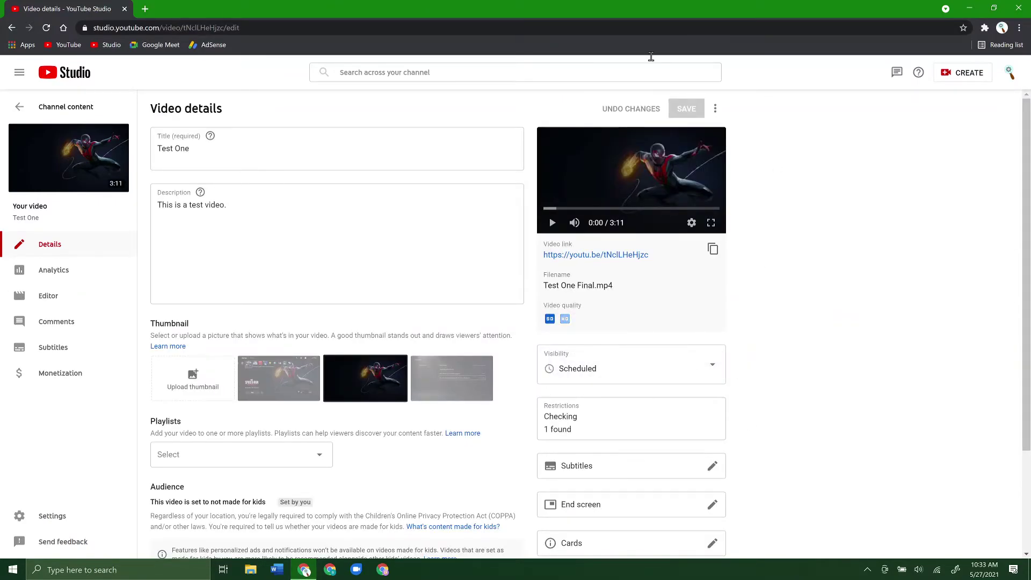
pyautogui.scroll(-3, 836, 406)
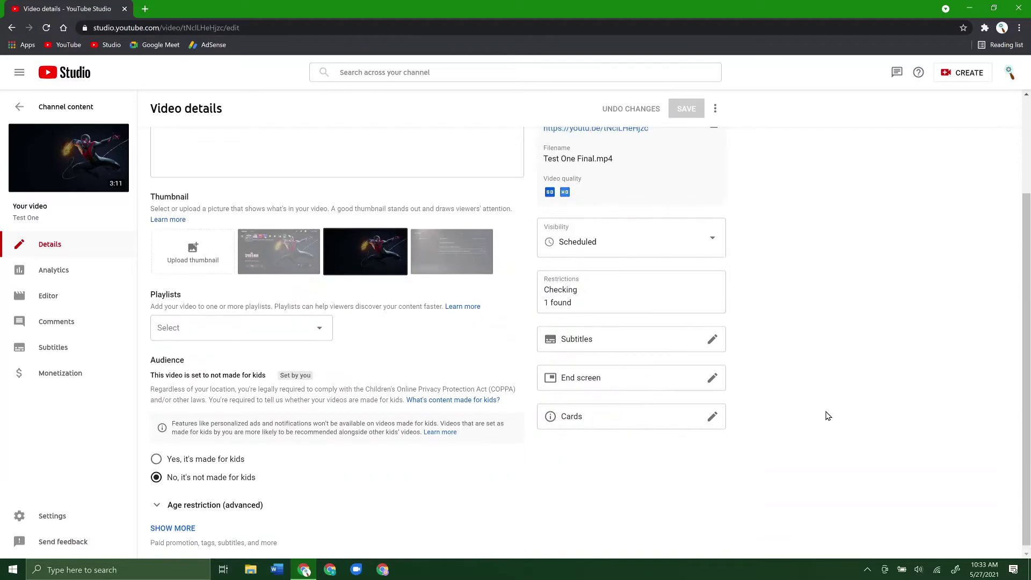
pyautogui.scroll(3, 829, 417)
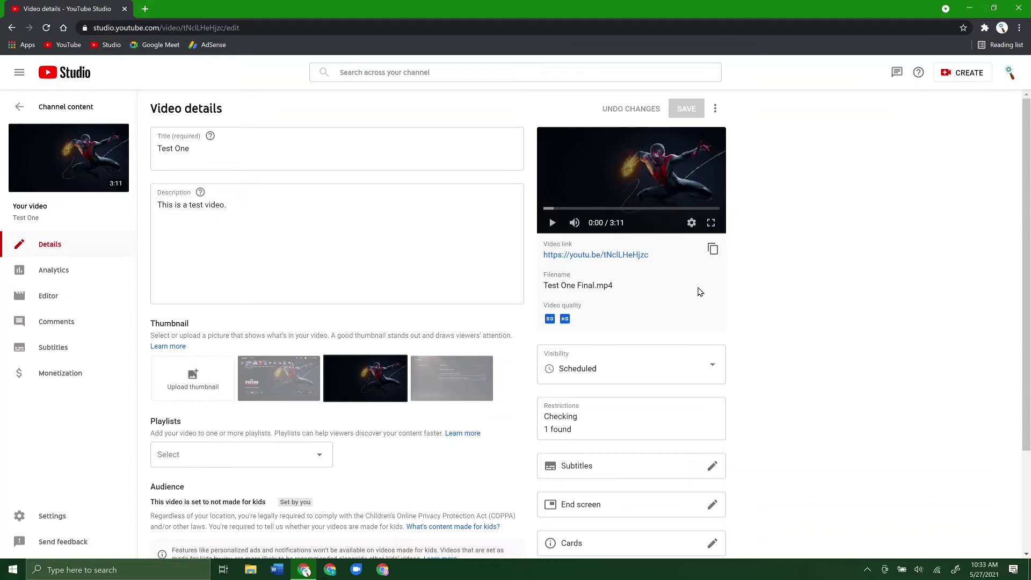
pyautogui.click(289, 146)
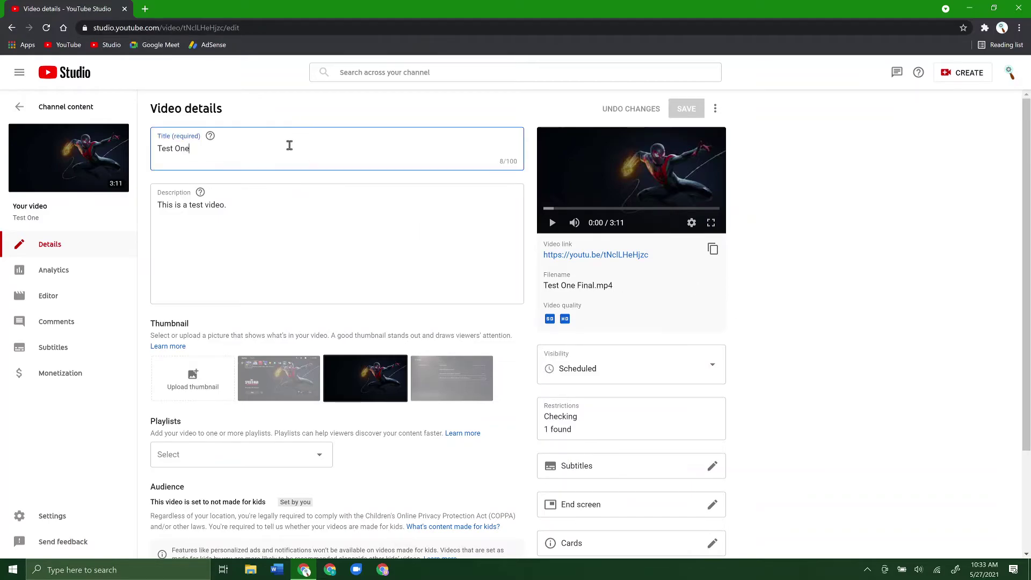
pyautogui.click(282, 220)
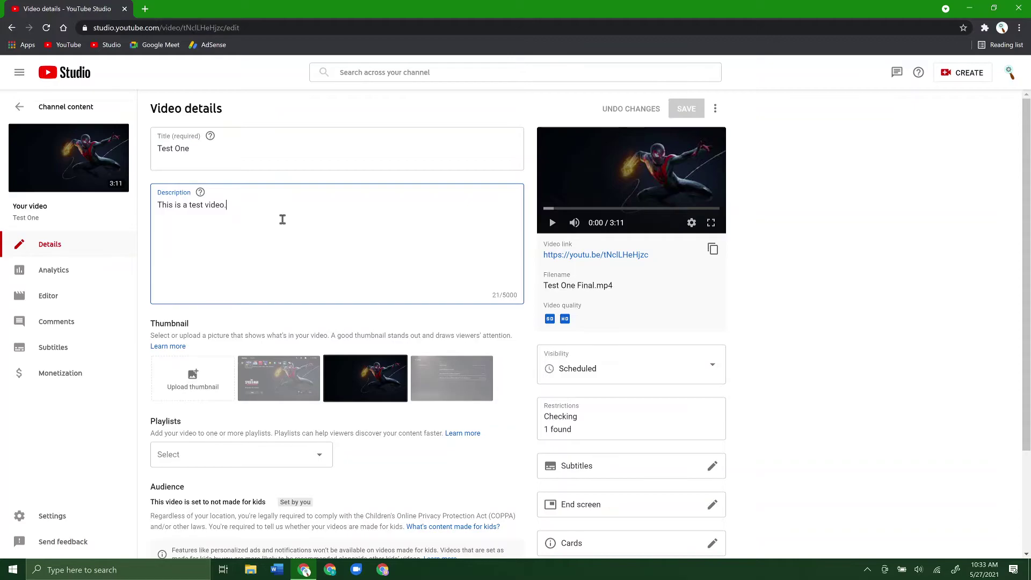
# Try the first and third suggested thumbnails, return to the second, and open the custom thumbnail upload without choosing a file.
pyautogui.click(294, 381)
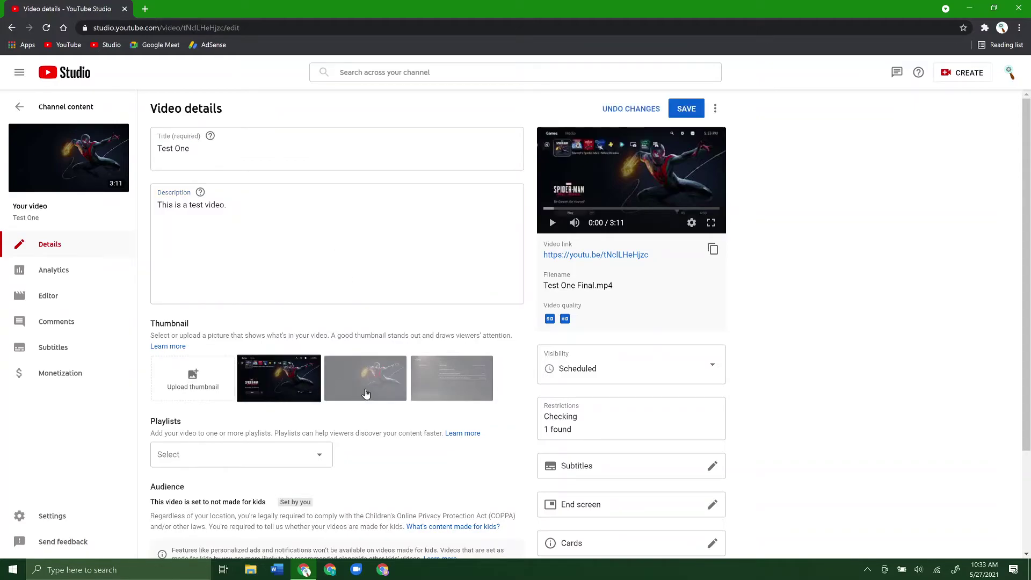
pyautogui.click(435, 381)
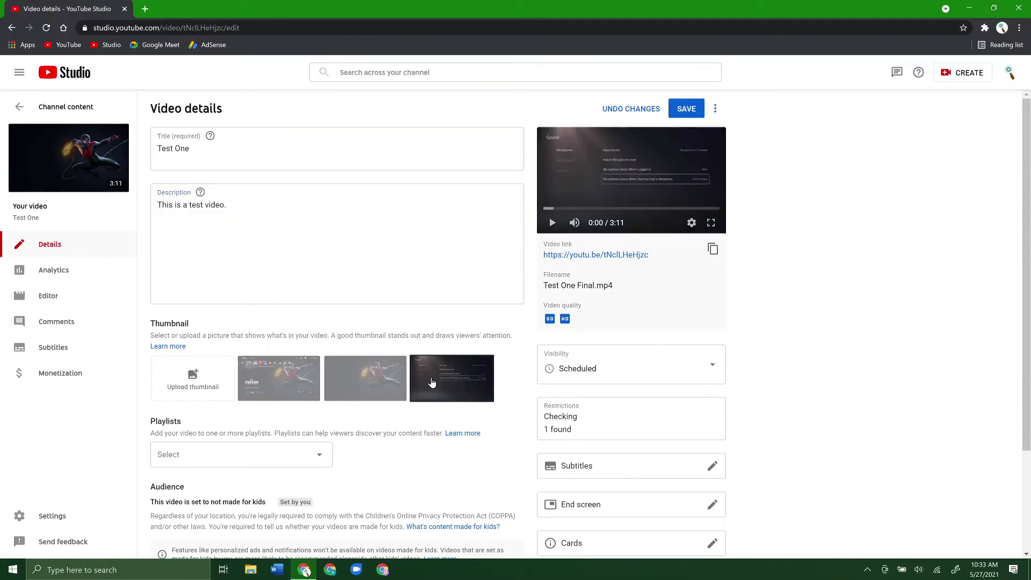
pyautogui.click(390, 379)
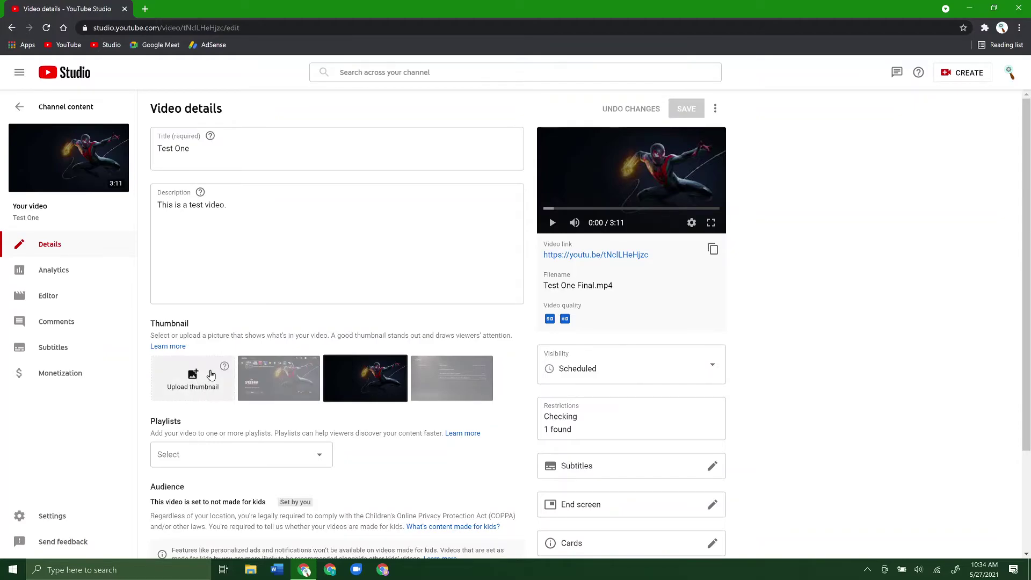
pyautogui.moveTo(224, 368)
pyautogui.click(198, 381)
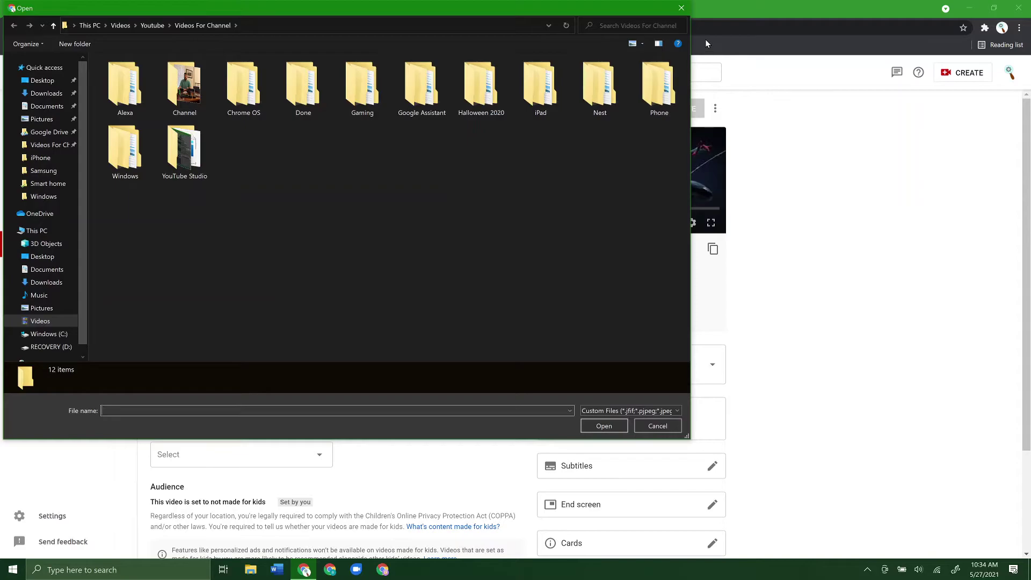
pyautogui.click(681, 8)
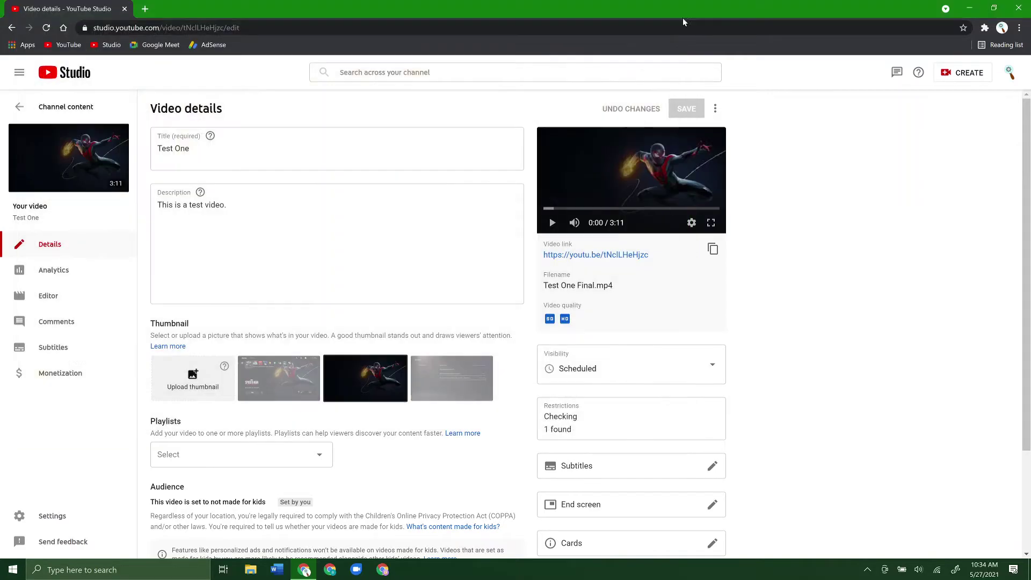
# Preview Test One briefly in the details page player and skip ahead to about 1:42.
pyautogui.click(552, 223)
pyautogui.click(553, 224)
pyautogui.click(578, 208)
pyautogui.click(639, 210)
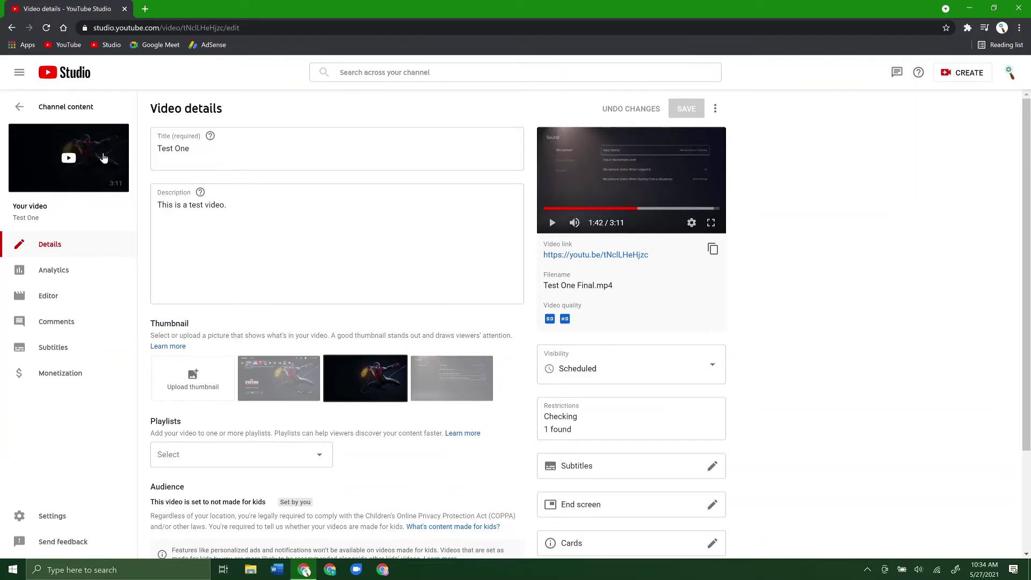
# View Test One on its YouTube watch page, return to its details and copy the video link.
pyautogui.click(73, 159)
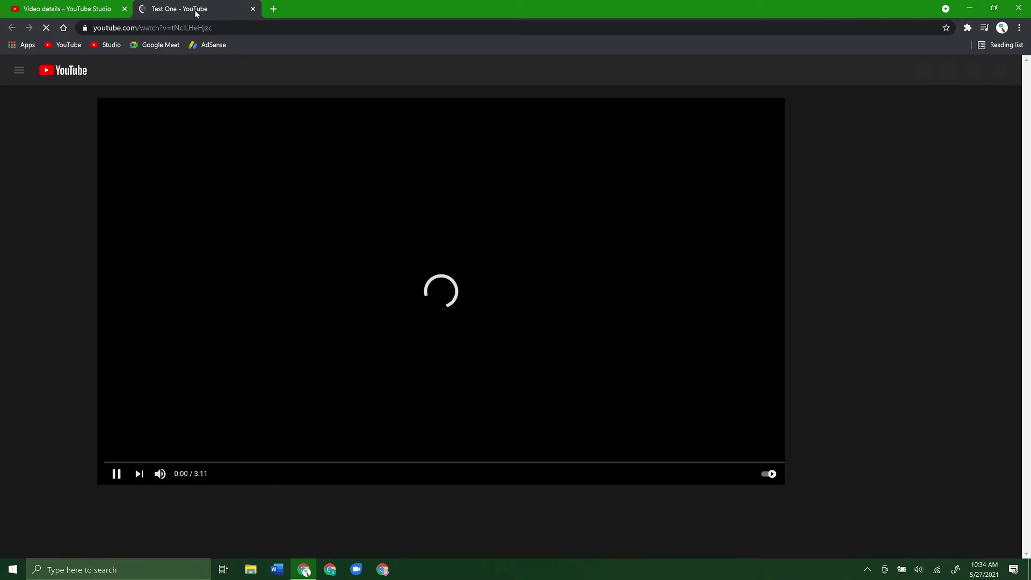
pyautogui.click(253, 9)
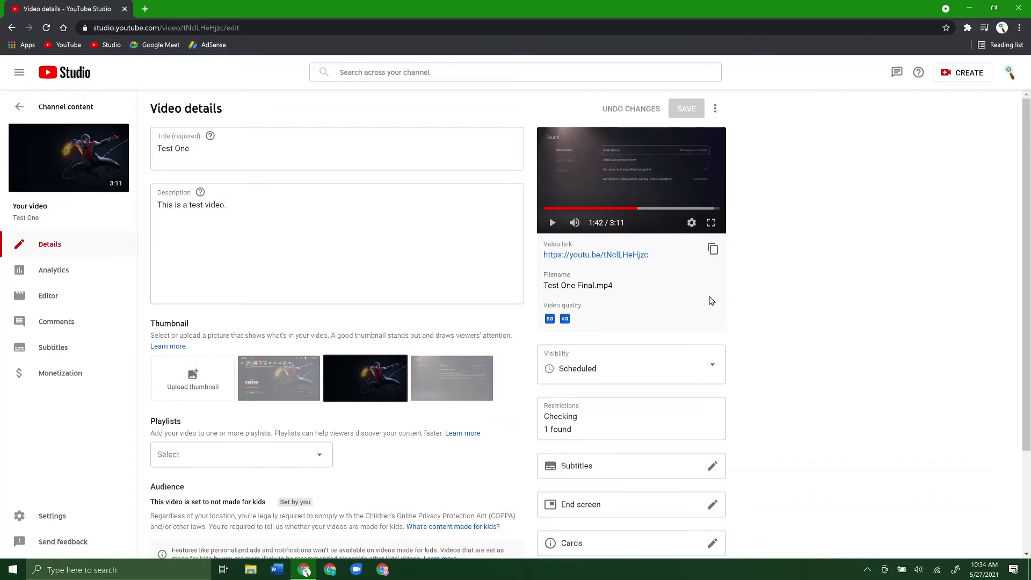
pyautogui.click(713, 250)
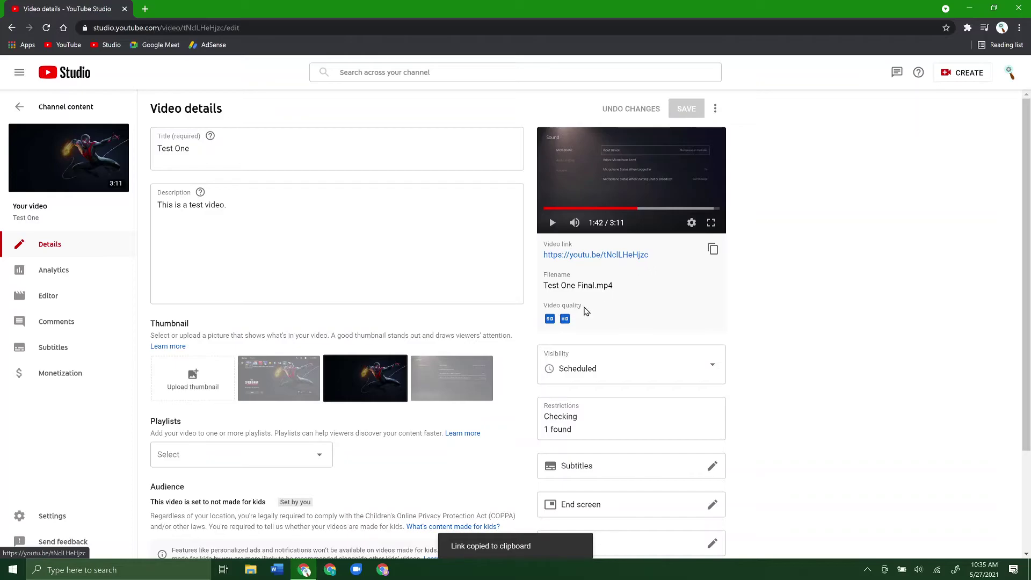
pyautogui.moveTo(552, 320)
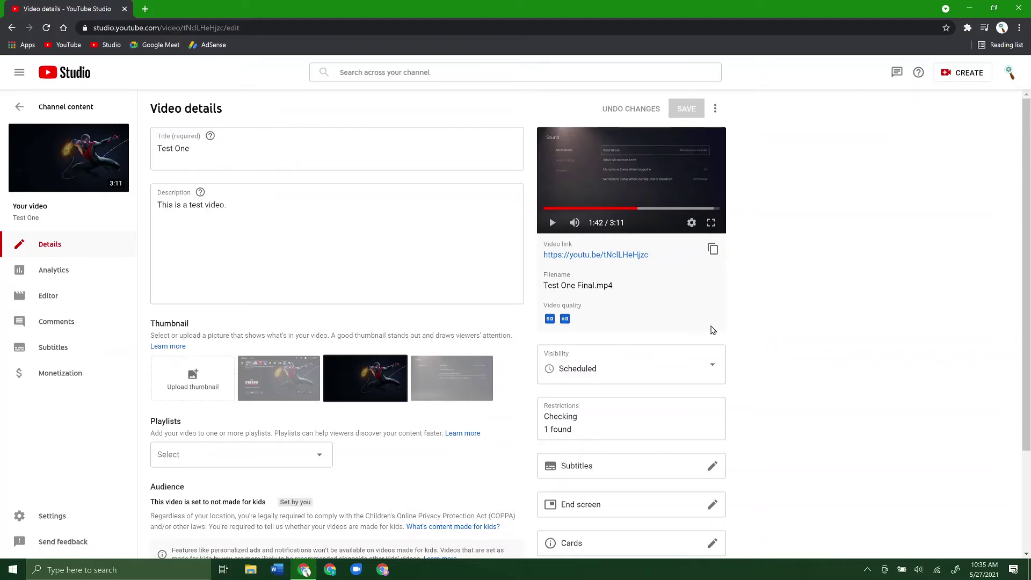
# Look at the video's scheduling options, restrictions and playlist choices, closing each without changes.
pyautogui.scroll(-1, 811, 356)
pyautogui.scroll(-1, 811, 357)
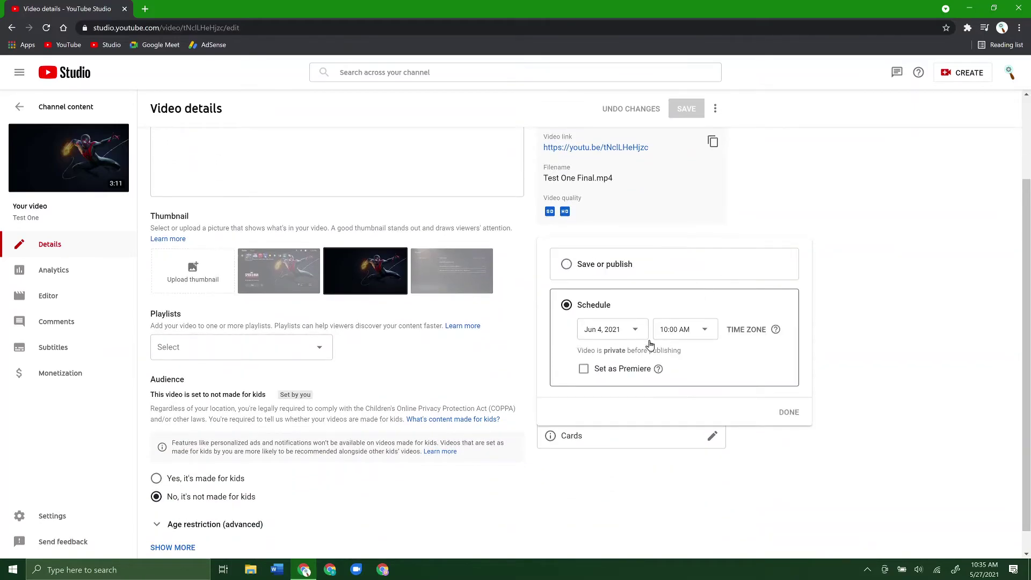
pyautogui.click(916, 379)
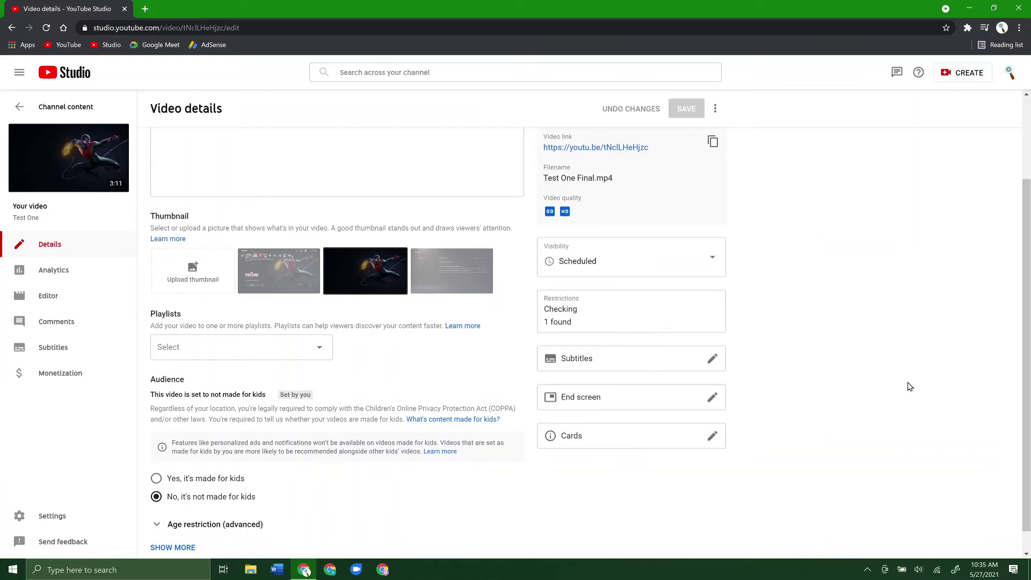
pyautogui.moveTo(611, 319)
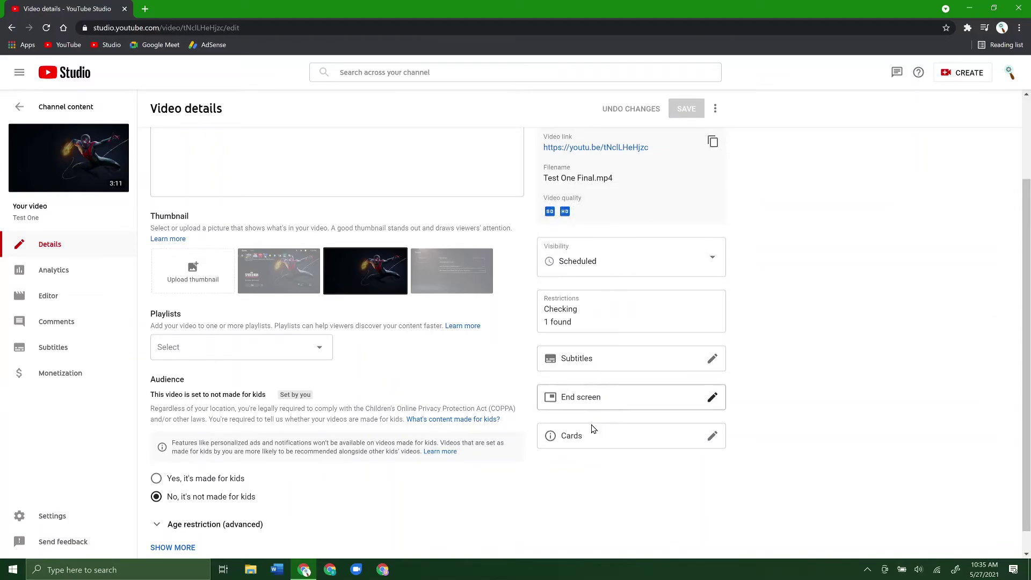
pyautogui.click(322, 348)
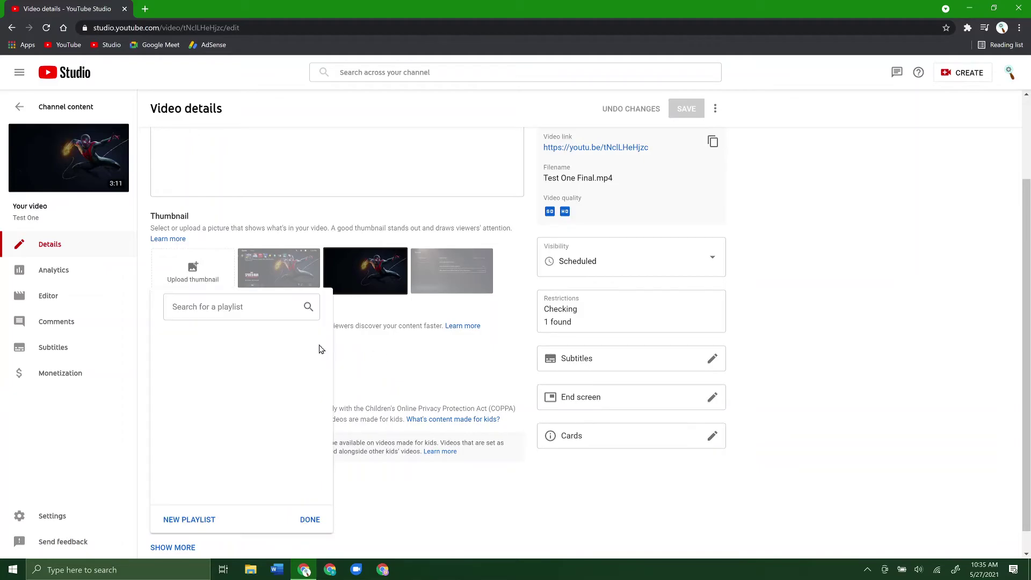
pyautogui.click(404, 353)
# Expand the additional video settings and look through paid promotion, tags, language and captions certification.
pyautogui.scroll(-1, 412, 352)
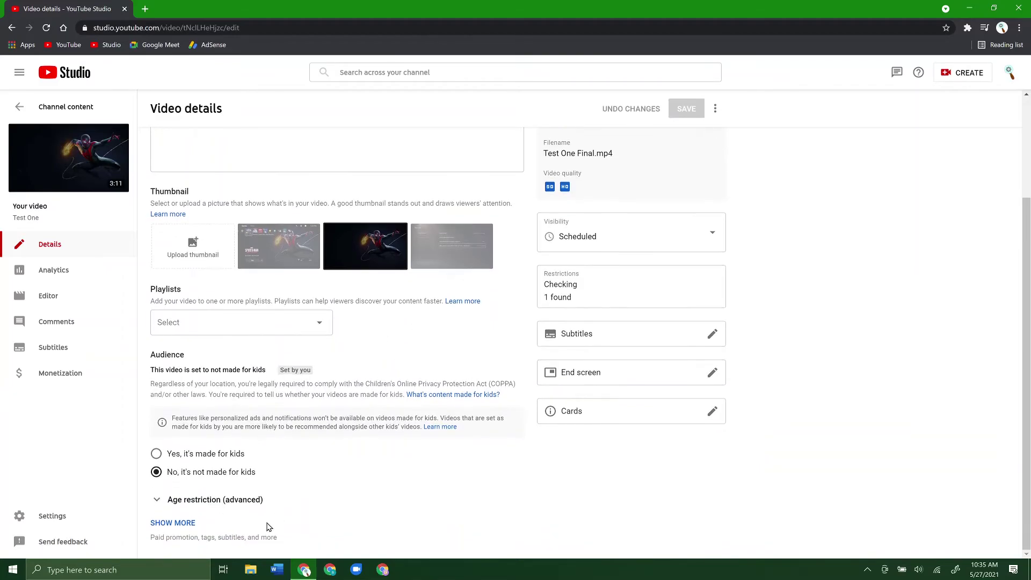
pyautogui.click(170, 524)
pyautogui.scroll(-5, 371, 373)
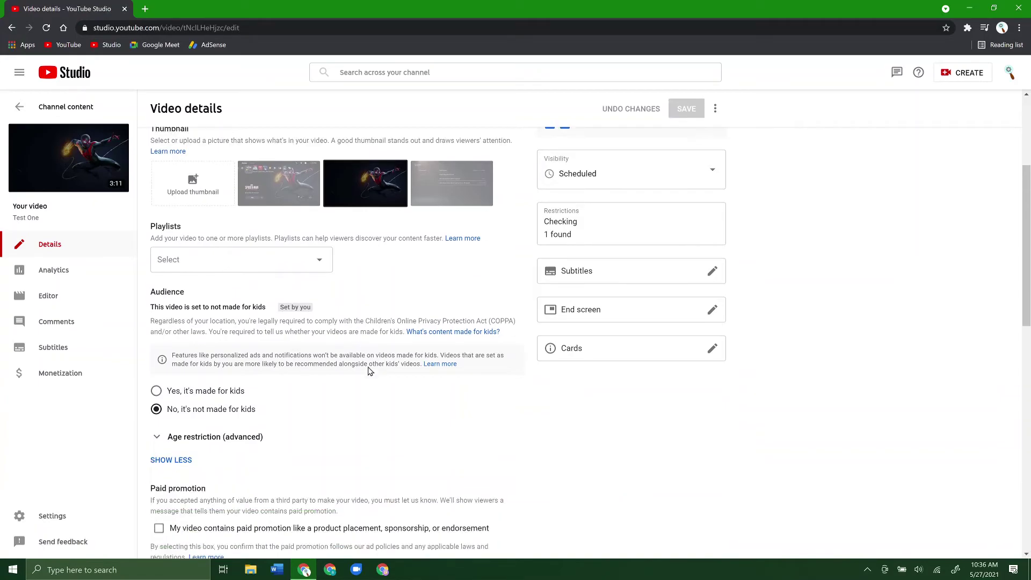
pyautogui.scroll(-1, 376, 380)
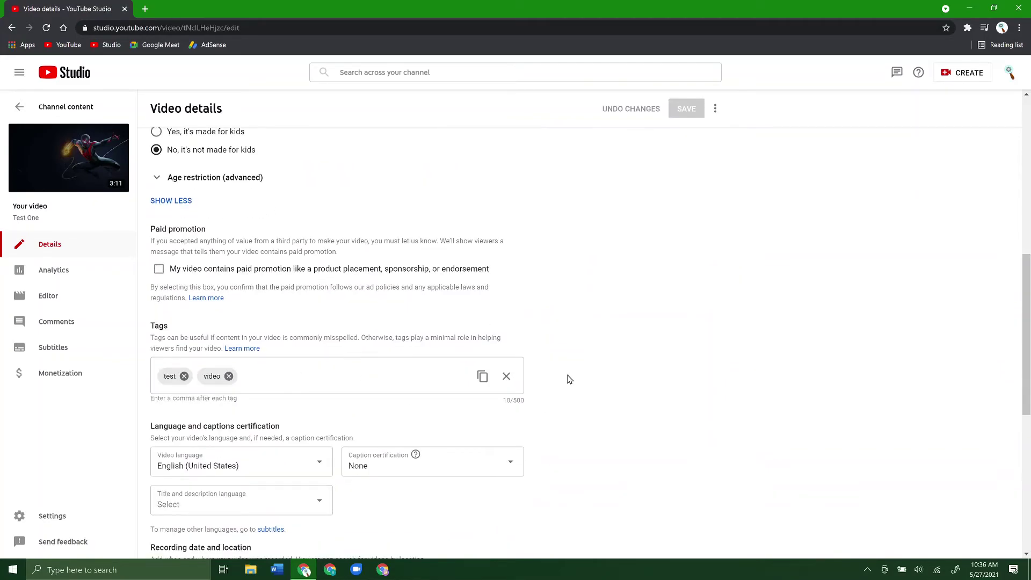
# Choose the first suggested thumbnail, showing the Spider-Man game menu, for Test One and save the changes.
pyautogui.scroll(10, 587, 372)
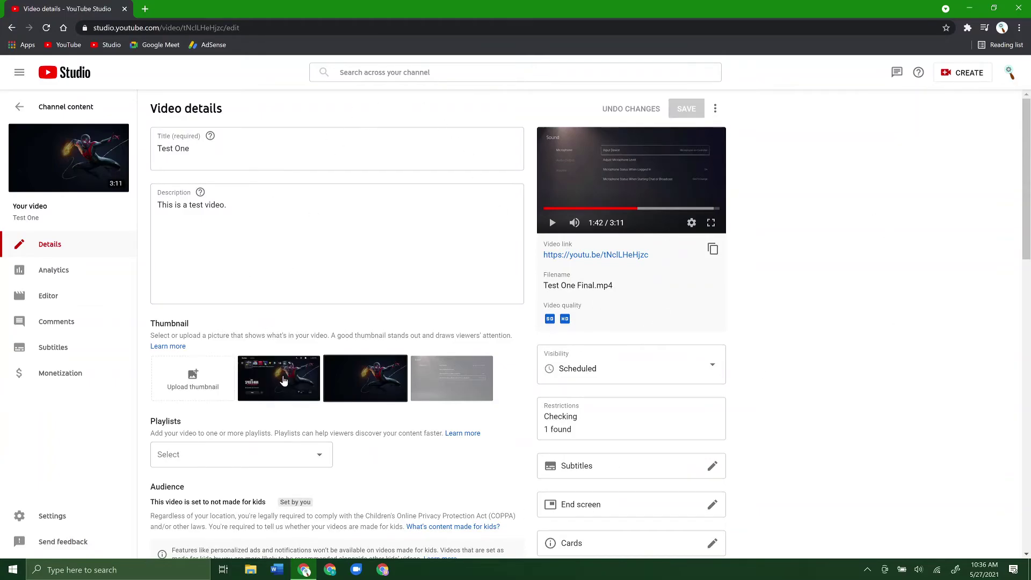
pyautogui.click(286, 393)
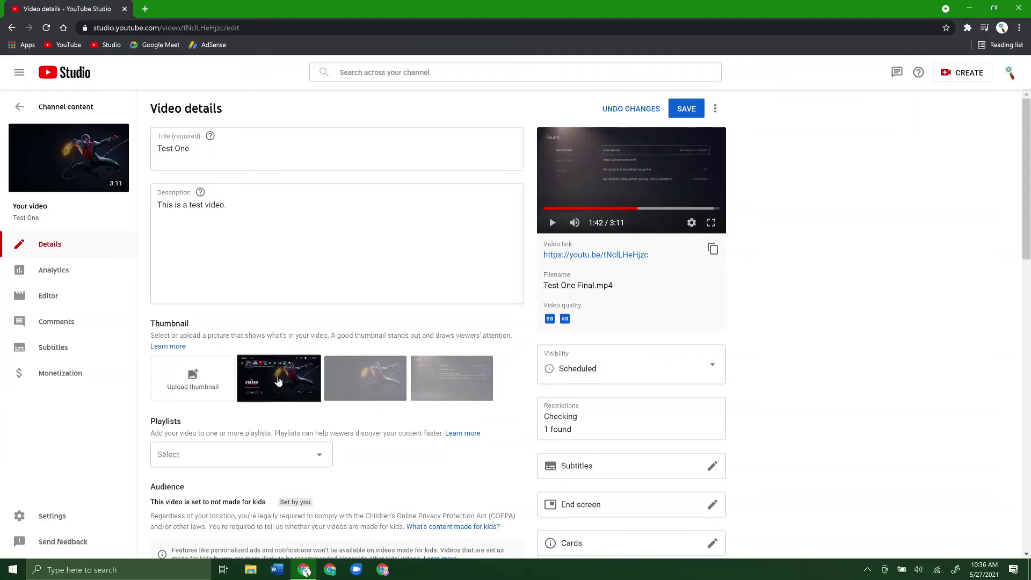
pyautogui.click(704, 114)
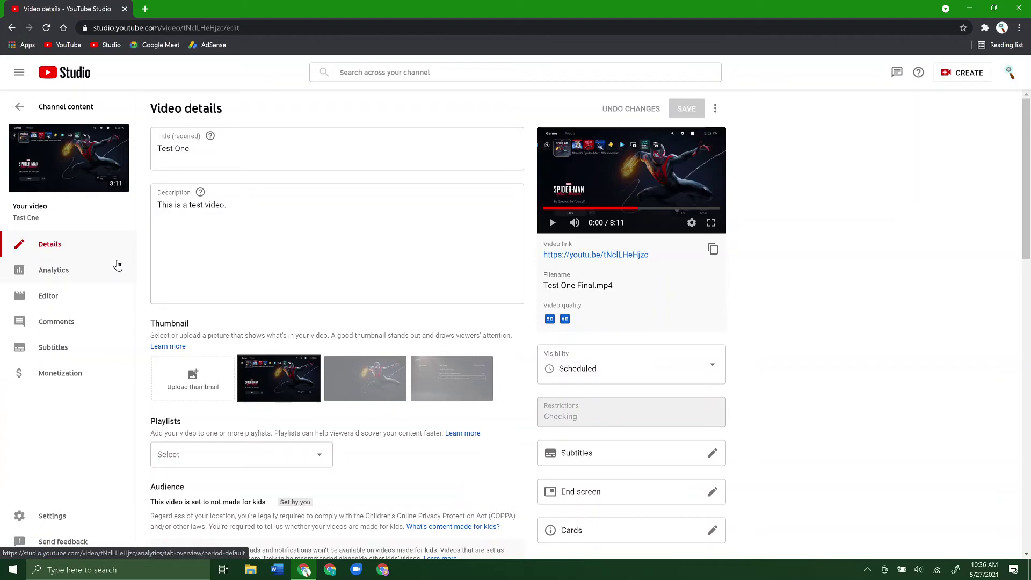
# Open Test Two's details from the channel content, look over its suggested thumbnails and settings, and return to the content list.
pyautogui.click(21, 109)
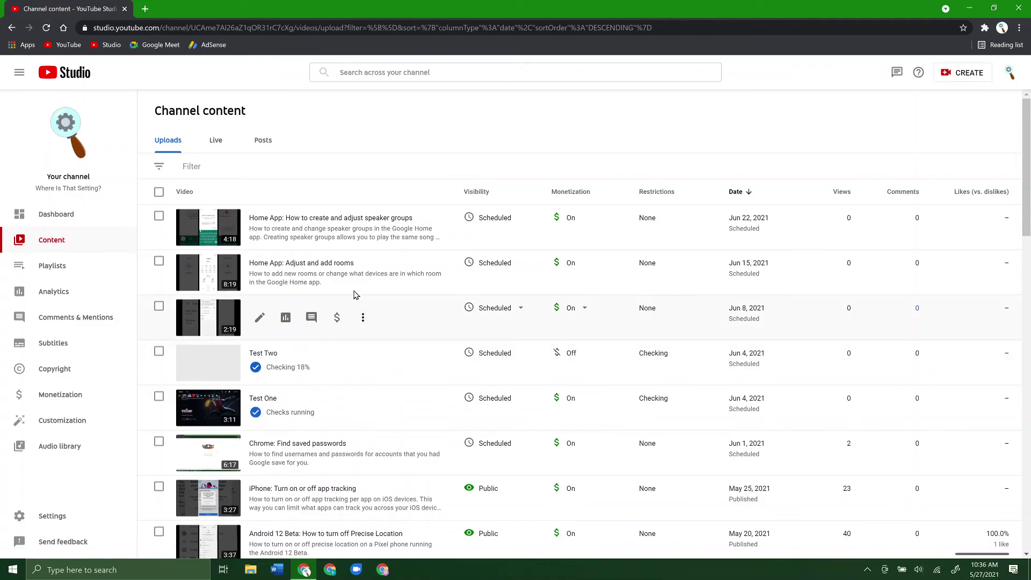
pyautogui.click(262, 365)
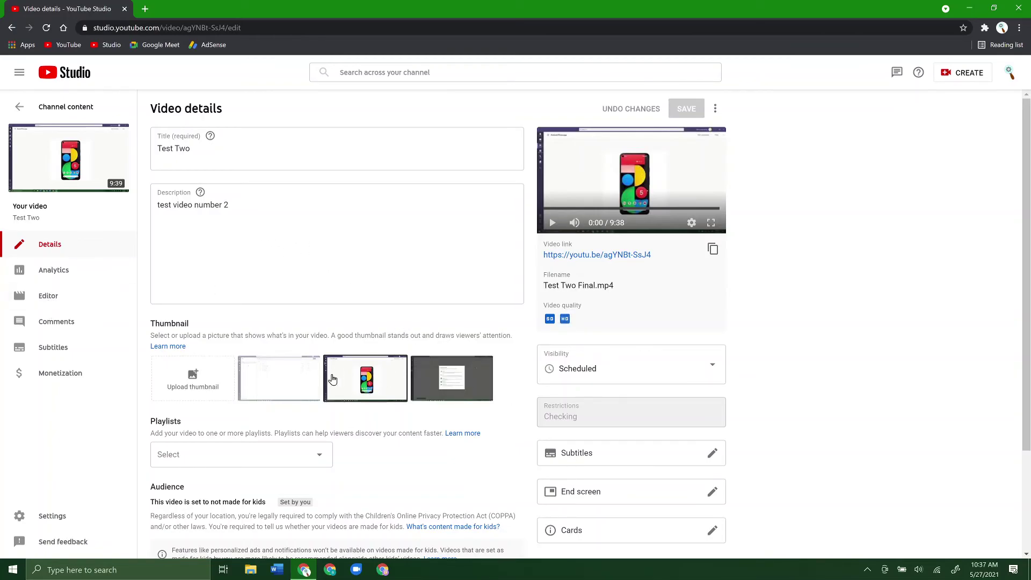
pyautogui.click(304, 379)
pyautogui.click(364, 375)
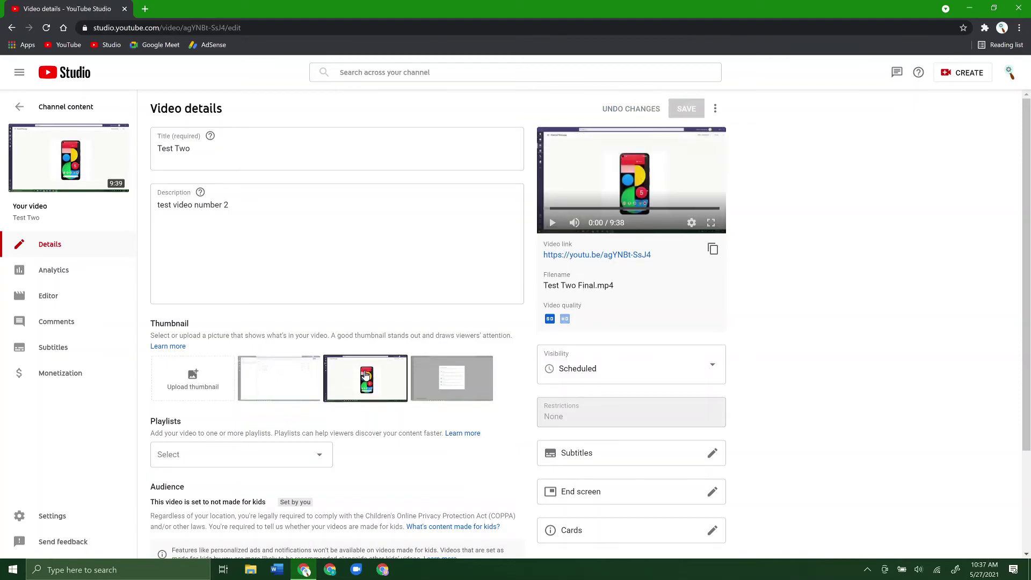
pyautogui.scroll(-3, 822, 326)
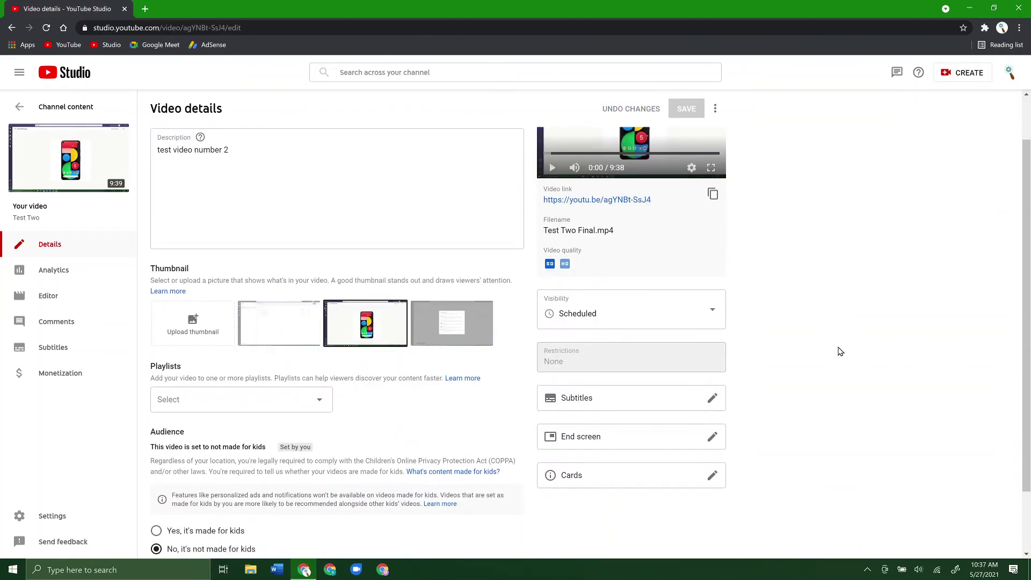
pyautogui.scroll(3, 826, 356)
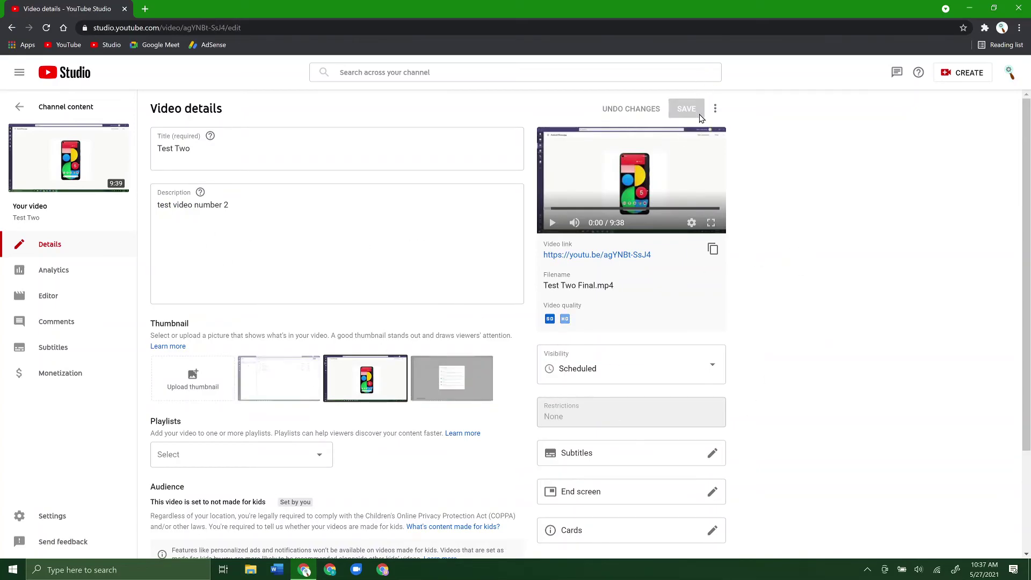
pyautogui.click(70, 121)
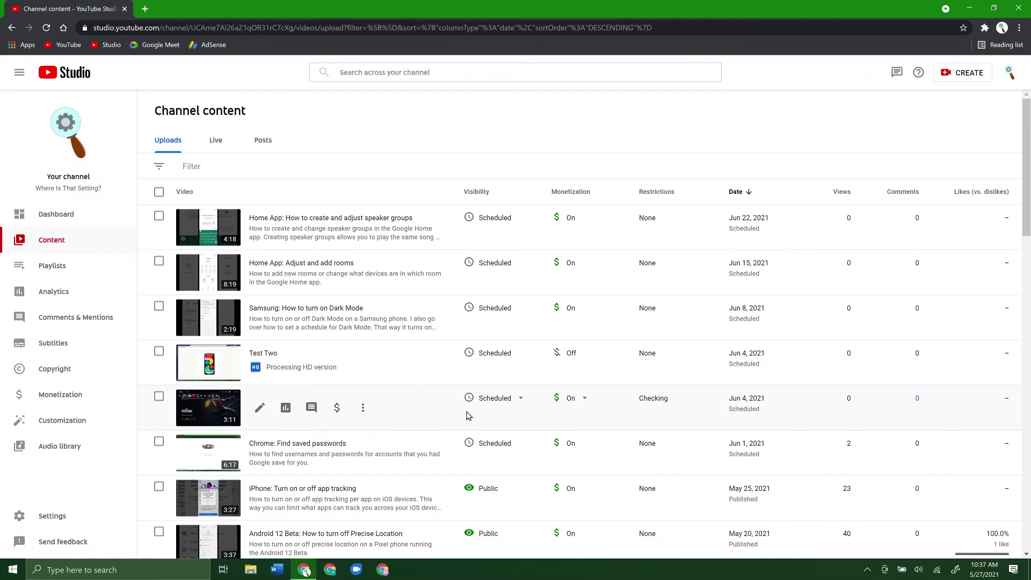
# Look at Test One's visibility, monetization and additional options in the content list, closing each without changes.
pyautogui.click(505, 404)
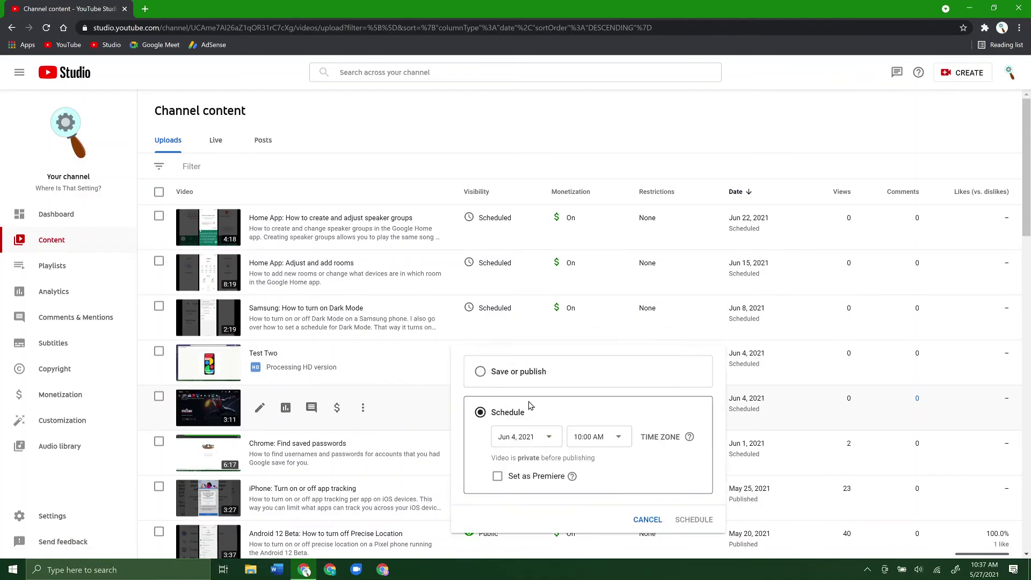
pyautogui.click(767, 412)
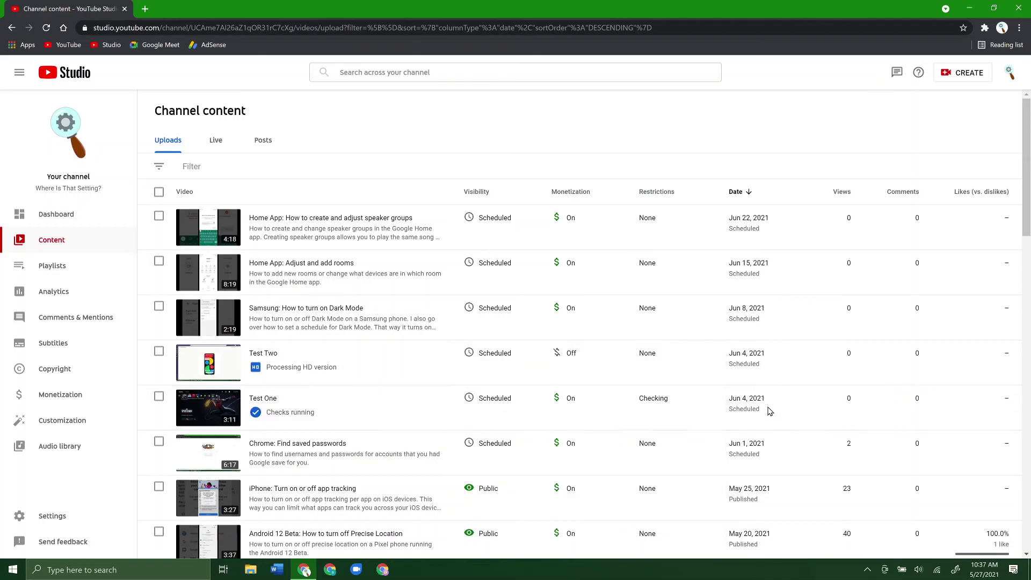
pyautogui.click(585, 402)
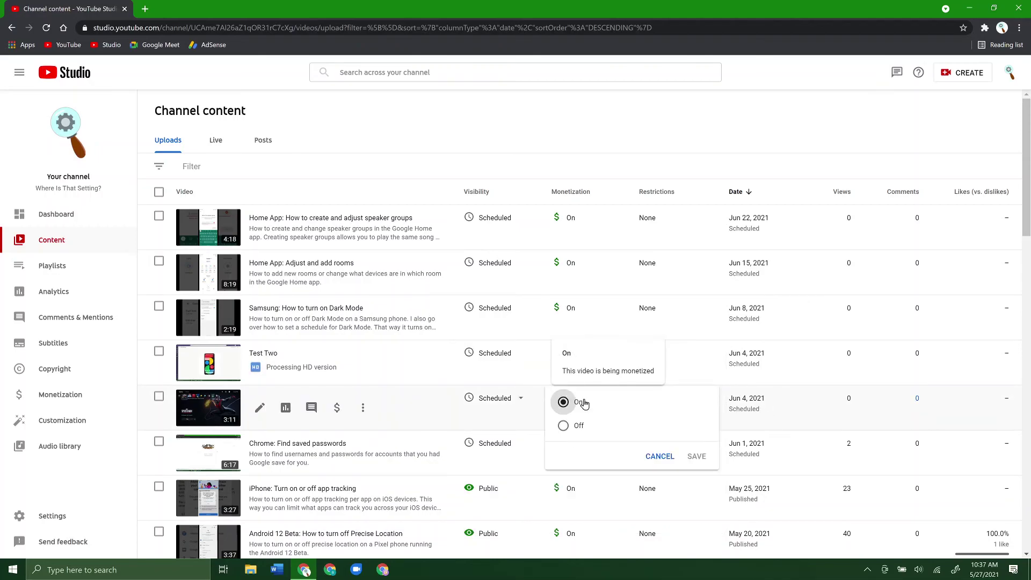
pyautogui.click(758, 417)
pyautogui.moveTo(480, 410)
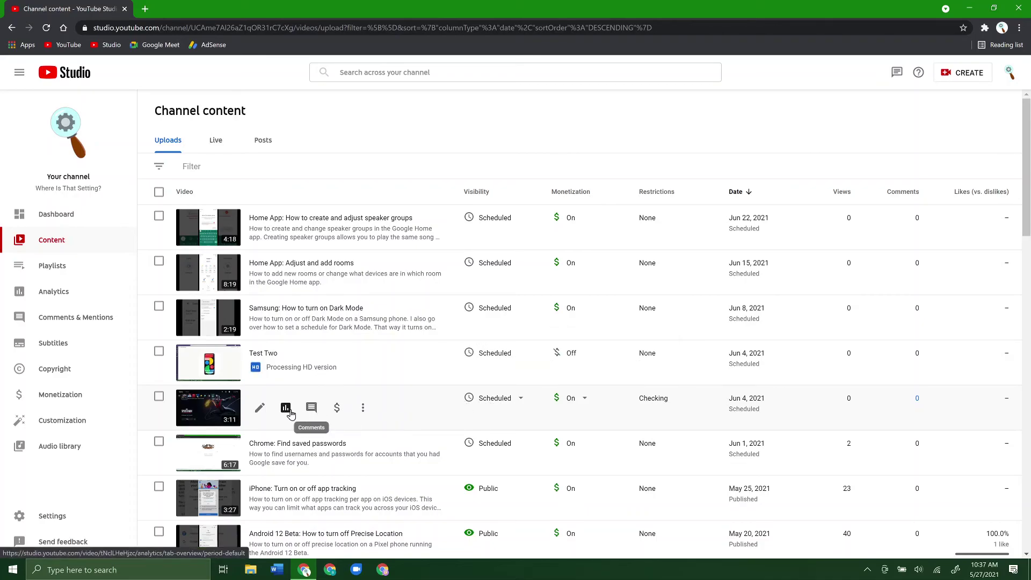
pyautogui.click(363, 412)
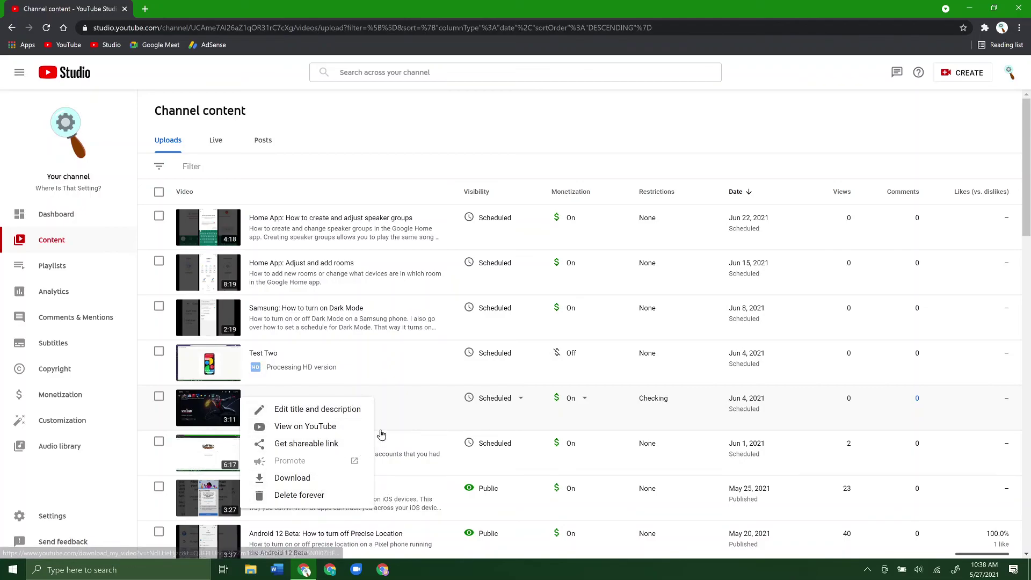
pyautogui.click(399, 373)
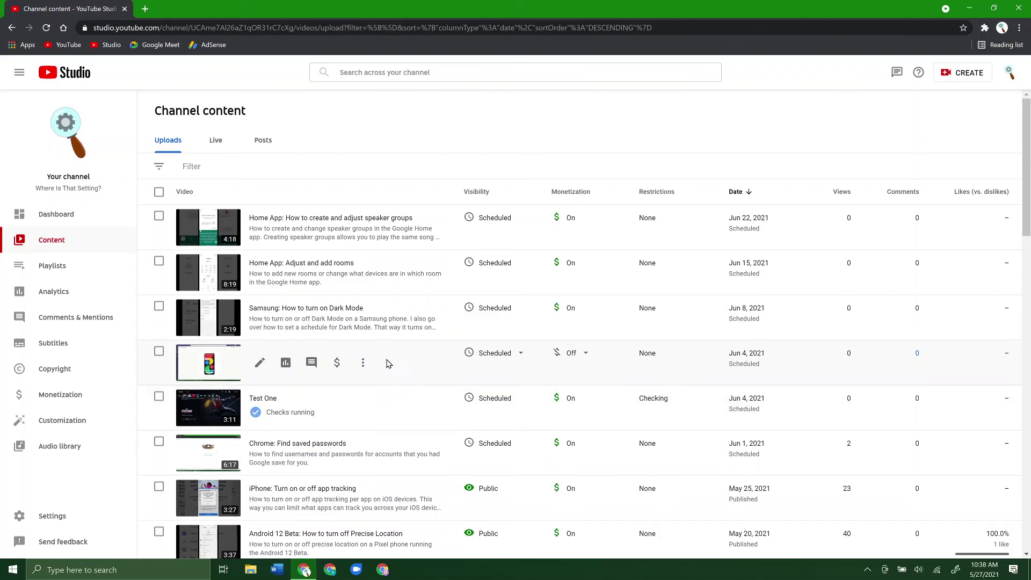
# Review the permanent deletion confirmation for Test One, acknowledge that deleting can't be undone, and cancel the deletion.
pyautogui.click(363, 408)
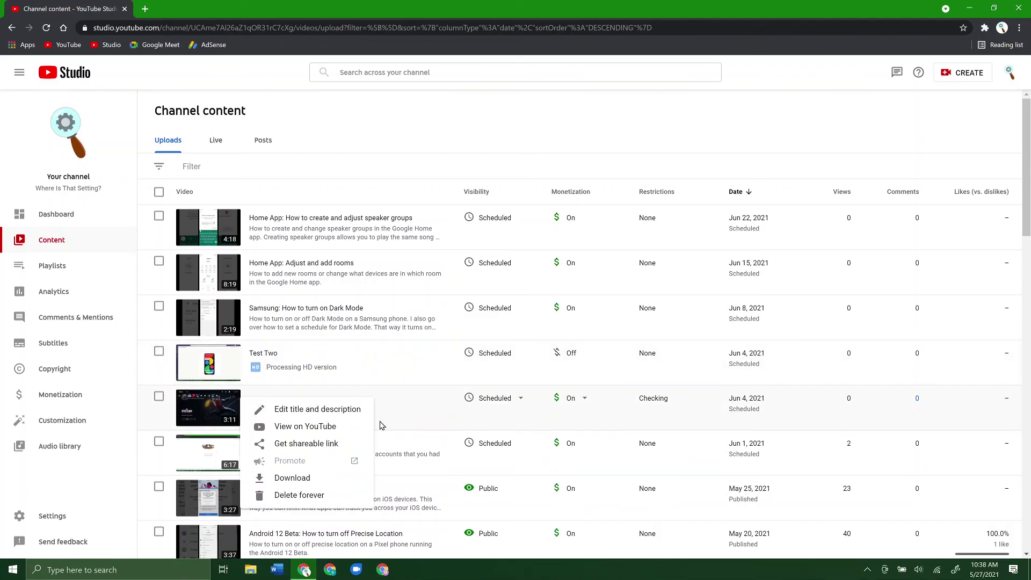
pyautogui.click(341, 495)
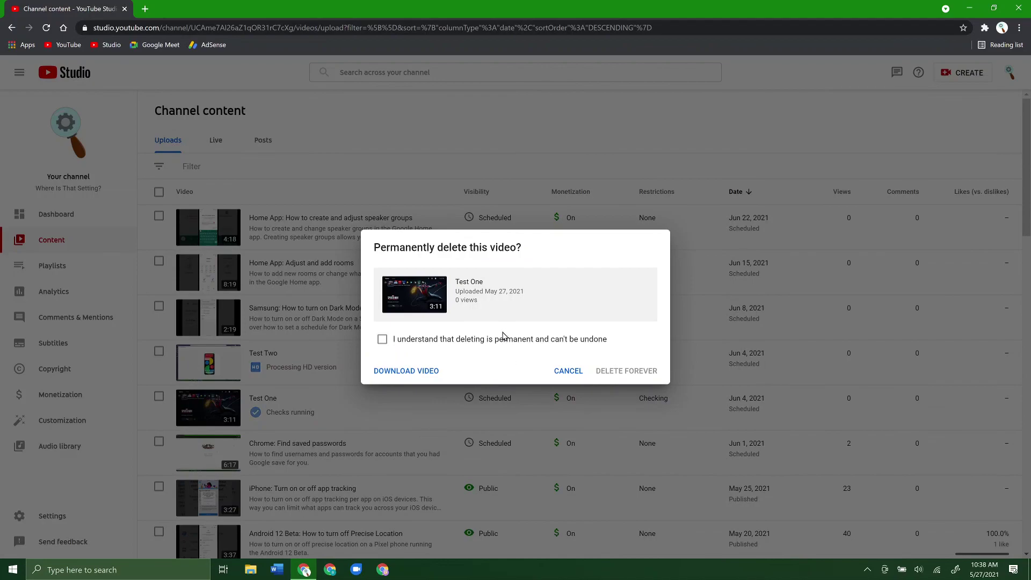
pyautogui.click(381, 339)
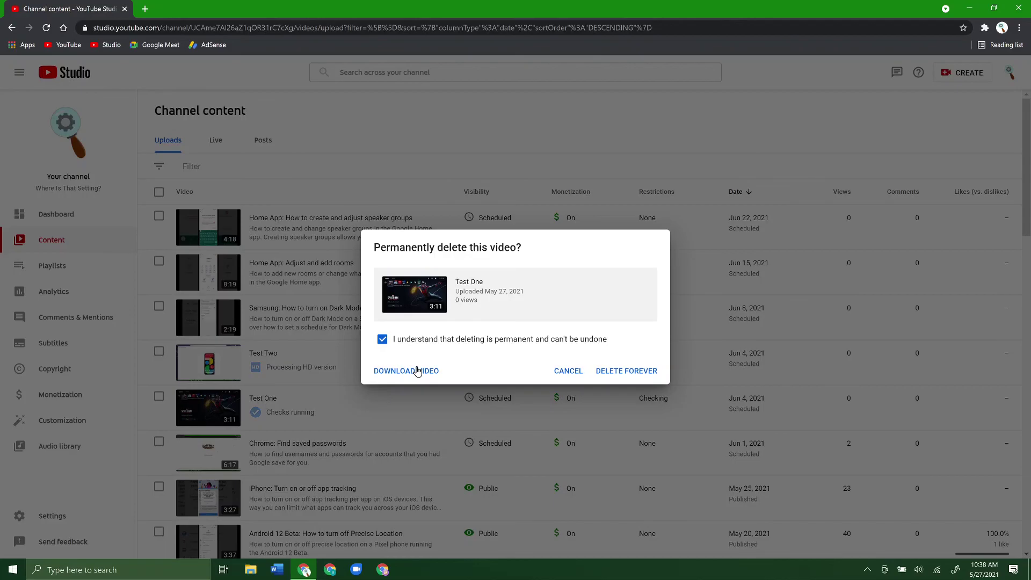
pyautogui.click(569, 371)
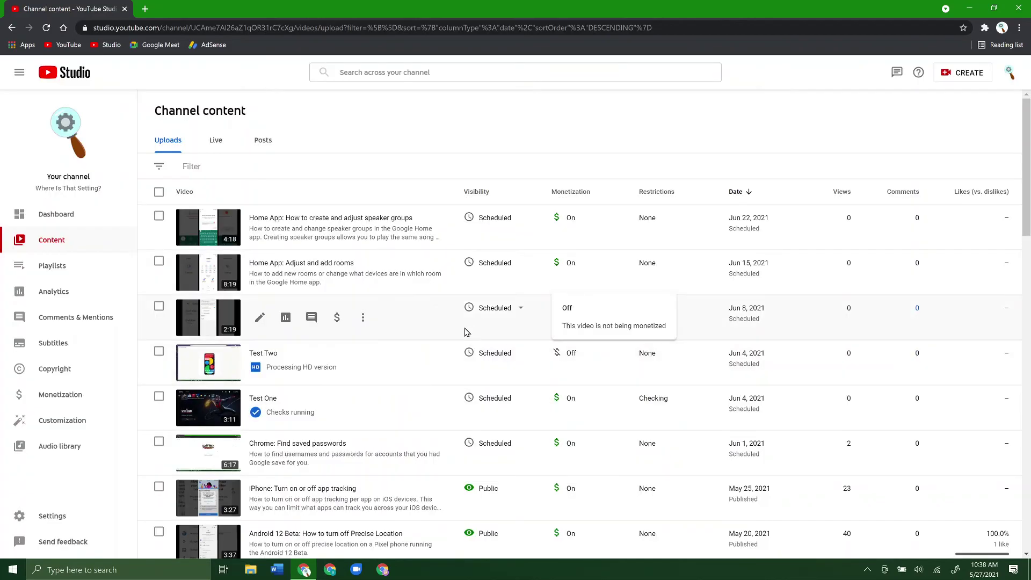
pyautogui.moveTo(466, 352)
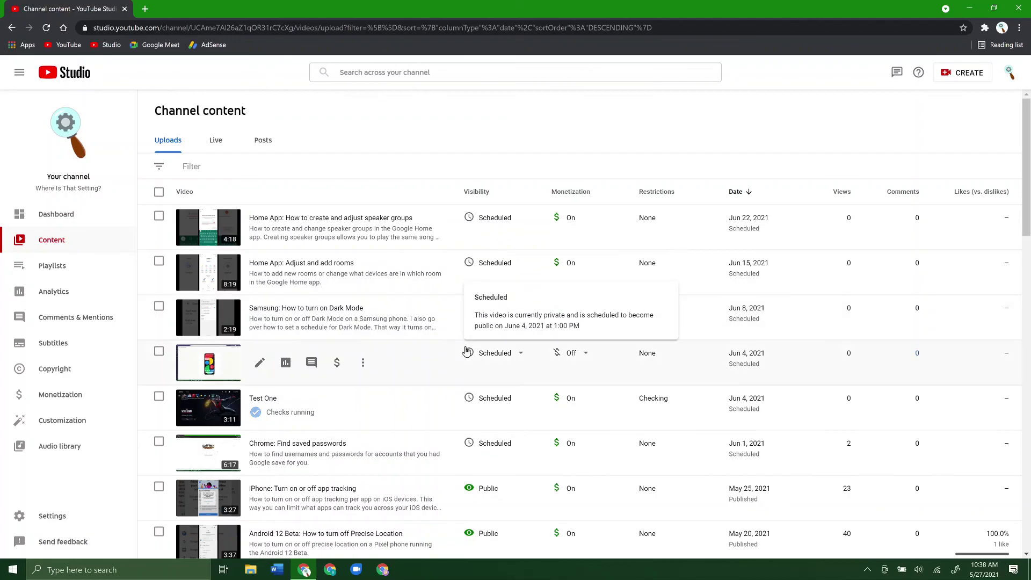